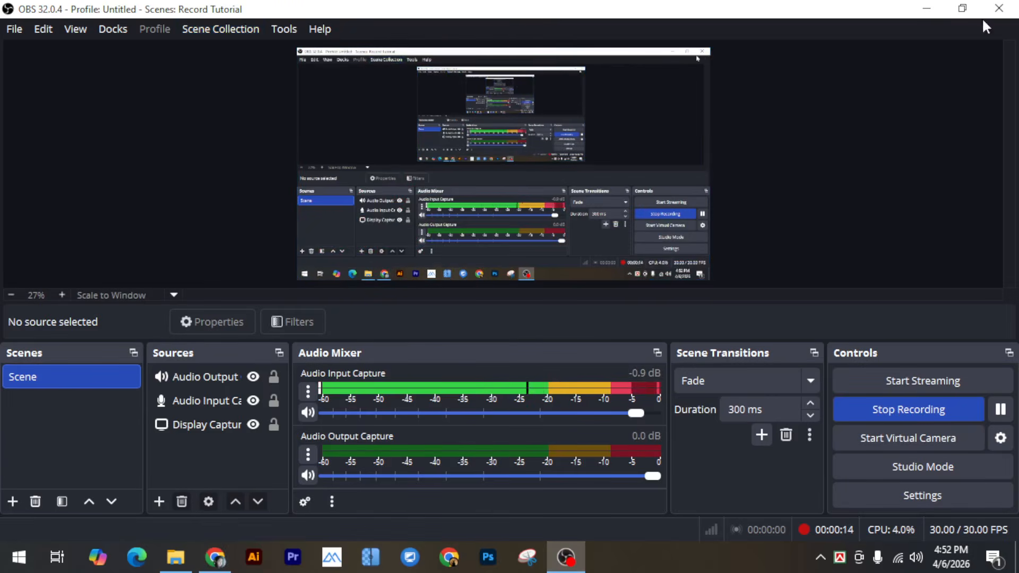
Switch to Chrome and open the Cricket Live Auto Score Ready shared folder from the Google Drive home page.
{"action": "left_click", "coordinate": [926, 8]}
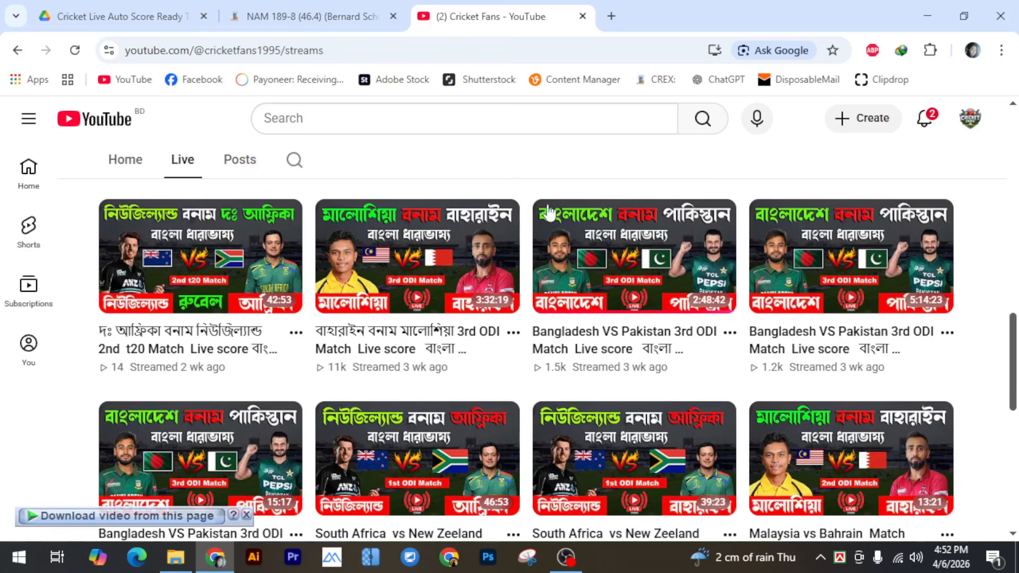
{"action": "left_click", "coordinate": [102, 13]}
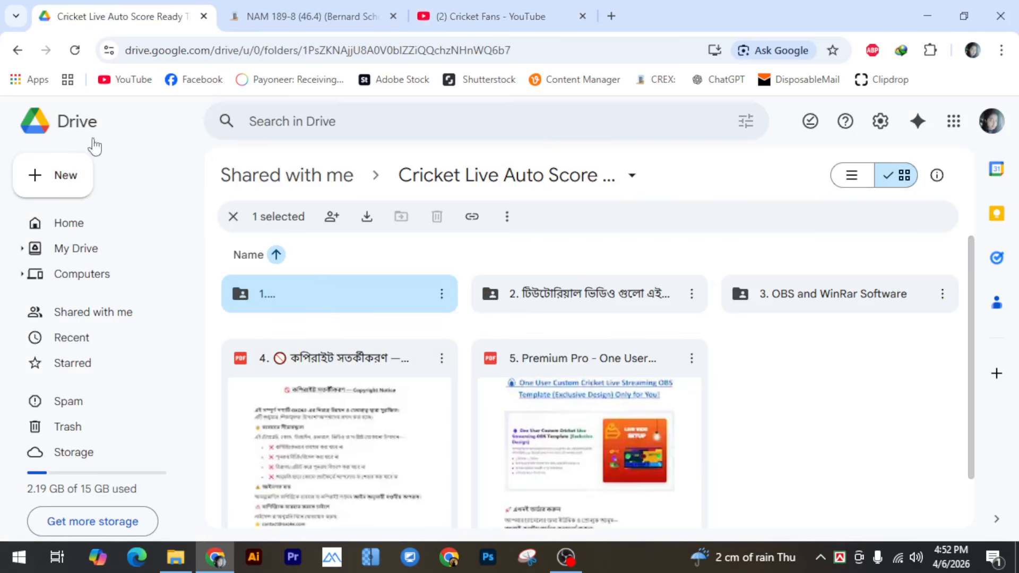
{"action": "left_click", "coordinate": [18, 50]}
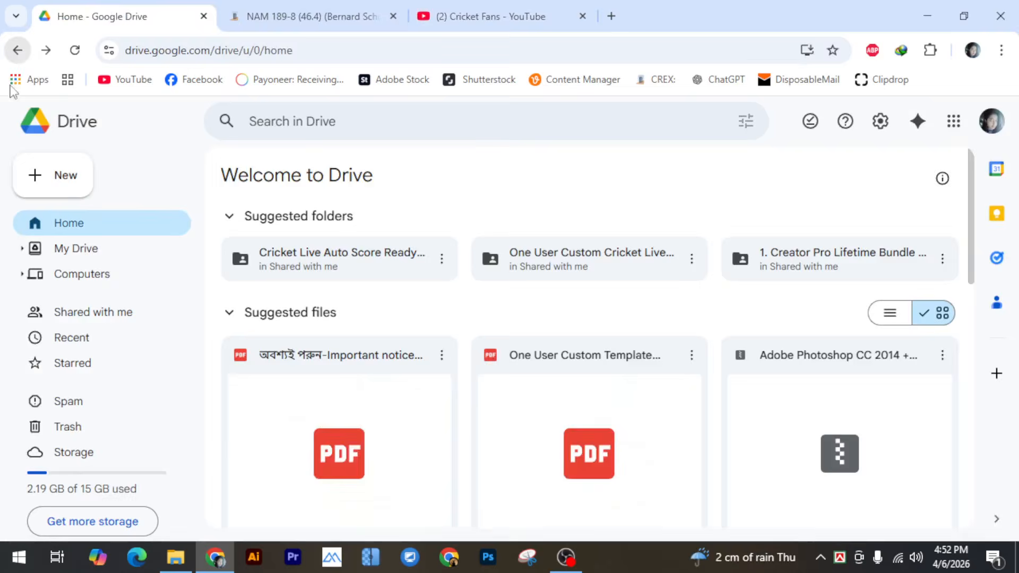
{"action": "left_click", "coordinate": [319, 254]}
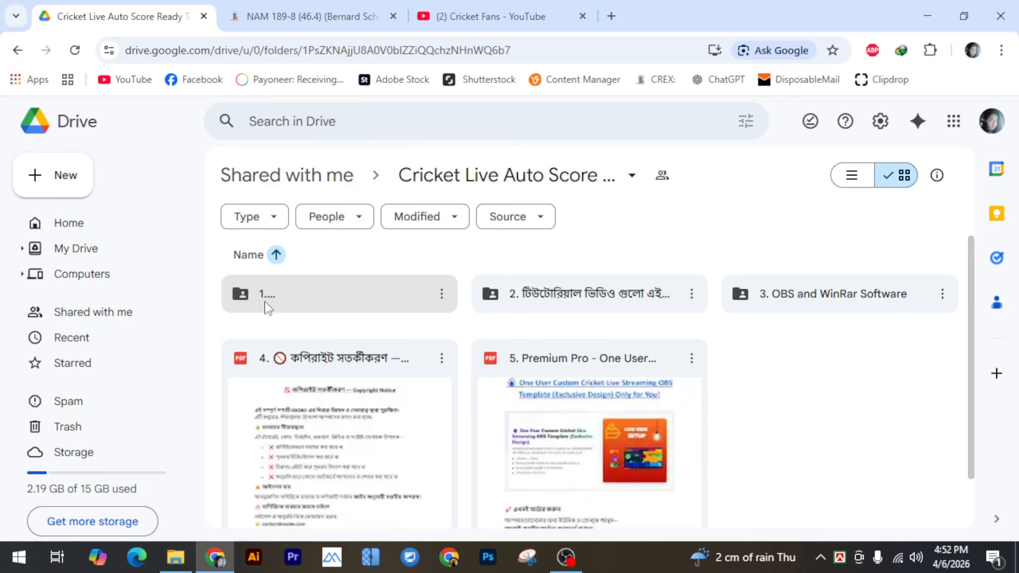
Check the actions offered for the first subfolder, then close them and dismiss the backup settings notification.
{"action": "left_click", "coordinate": [443, 298]}
{"action": "left_click", "coordinate": [441, 295]}
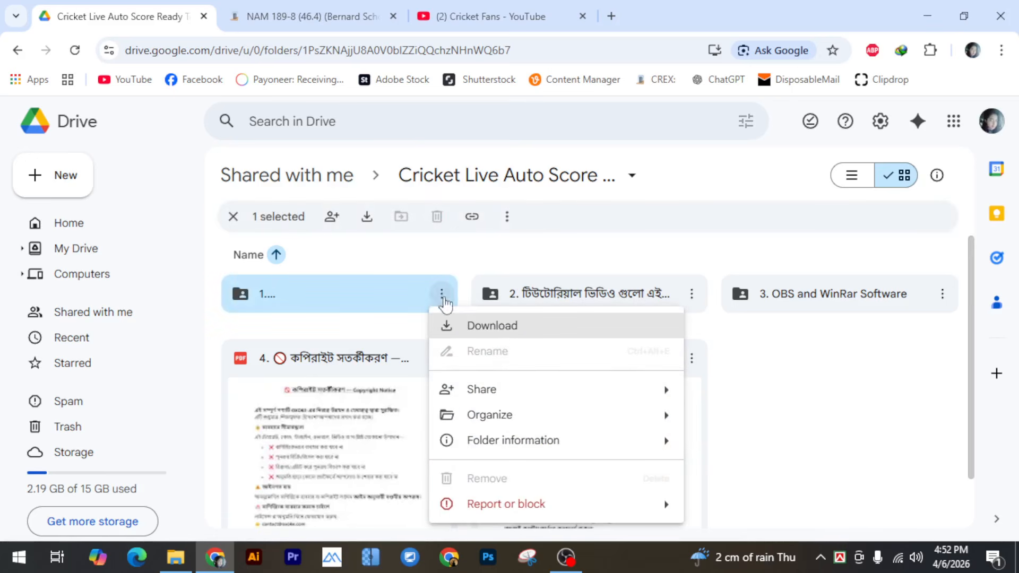
{"action": "key", "text": "Escape"}
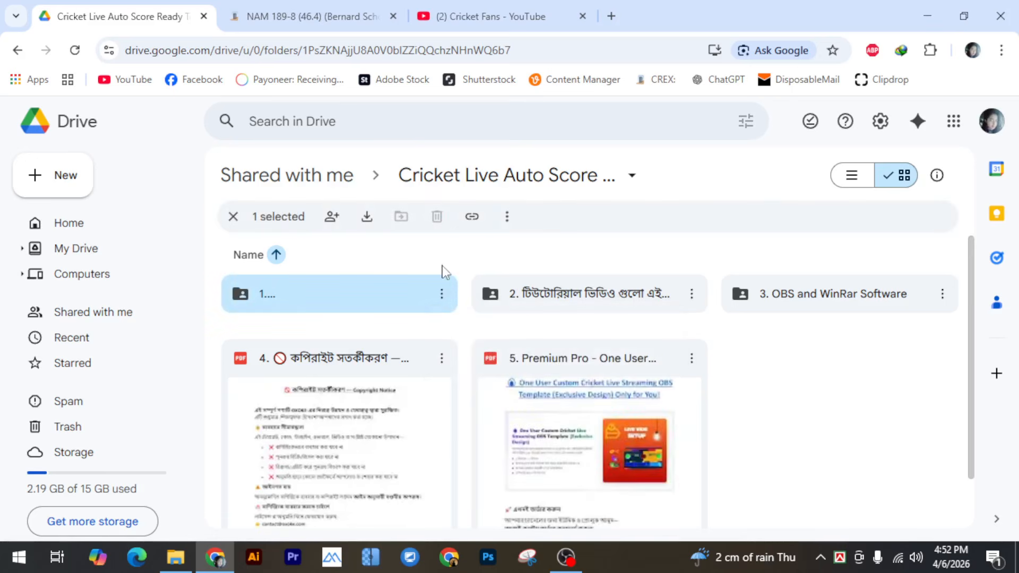
{"action": "left_click", "coordinate": [465, 265]}
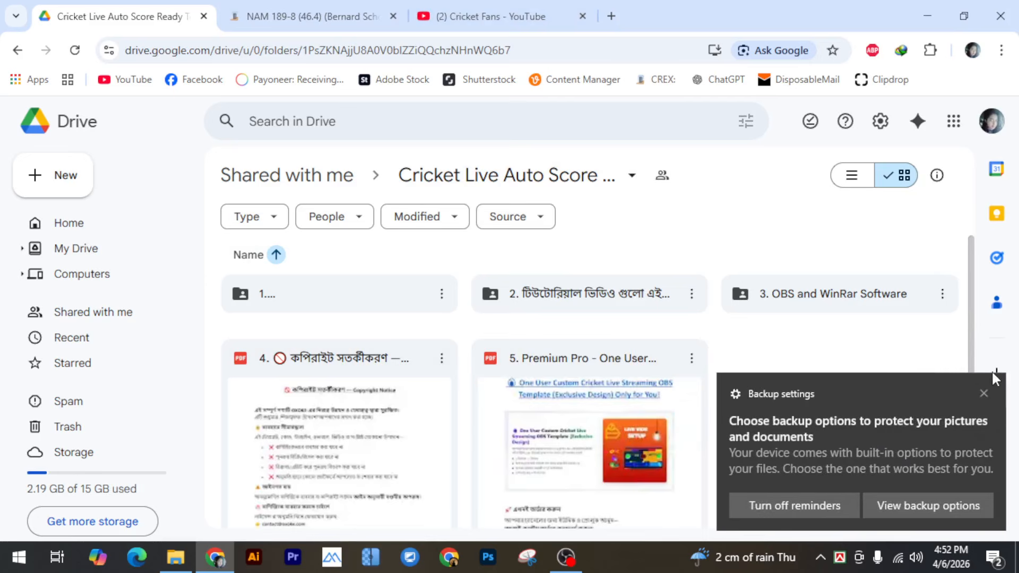
{"action": "left_click", "coordinate": [982, 393]}
Review the Cricket Fans YouTube channel's header, subscriber count and list of past live streams with their thumbnails.
{"action": "left_click", "coordinate": [533, 16]}
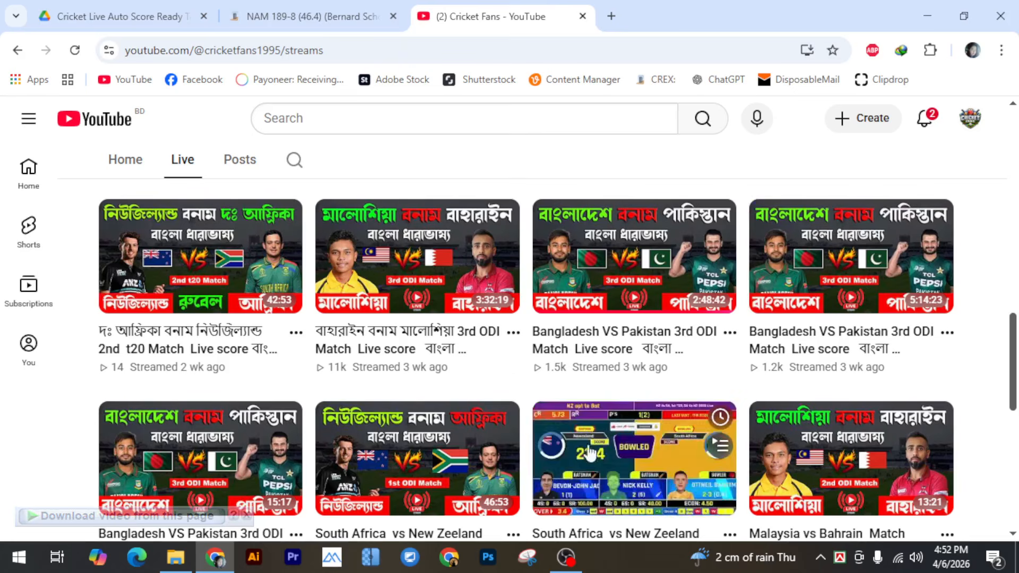
{"action": "scroll", "coordinate": [998, 414], "scroll_direction": "up", "scroll_amount": 10}
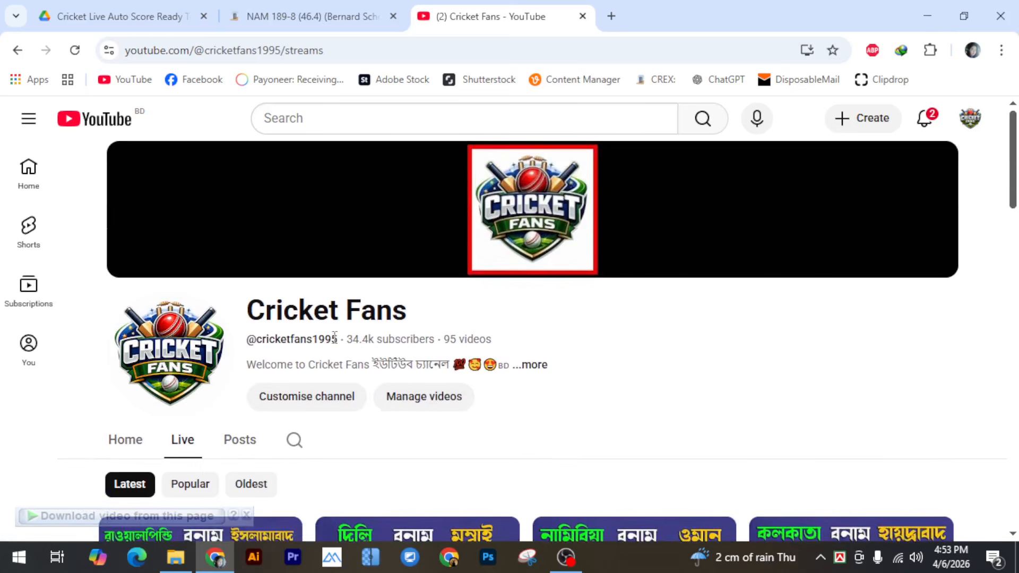
{"action": "left_click_drag", "start_coordinate": [348, 339], "coordinate": [375, 339]}
{"action": "scroll", "coordinate": [716, 372], "scroll_direction": "down", "scroll_amount": 3}
{"action": "scroll", "coordinate": [740, 328], "scroll_direction": "down", "scroll_amount": 10}
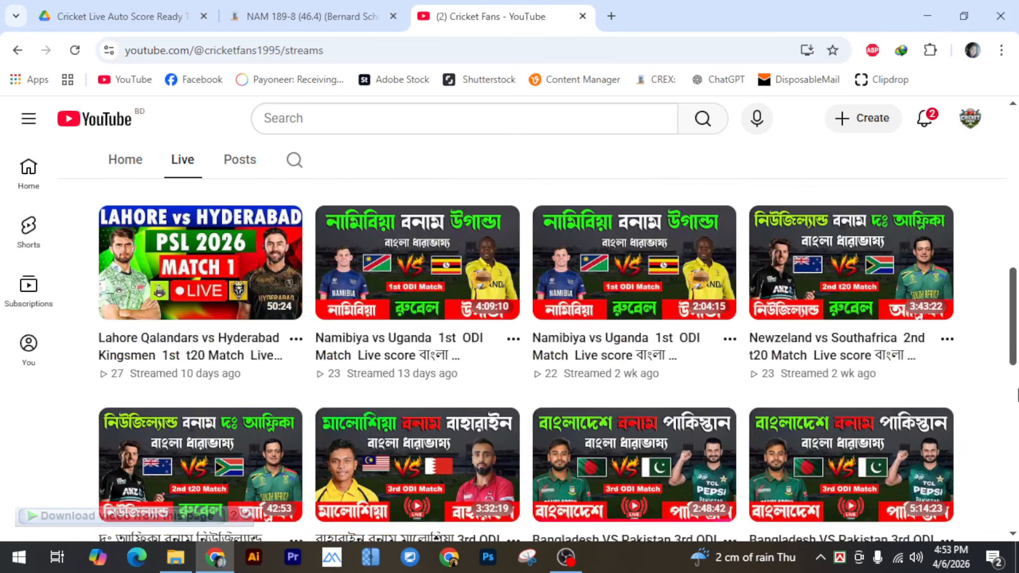
{"action": "scroll", "coordinate": [1013, 398], "scroll_direction": "down", "scroll_amount": 4}
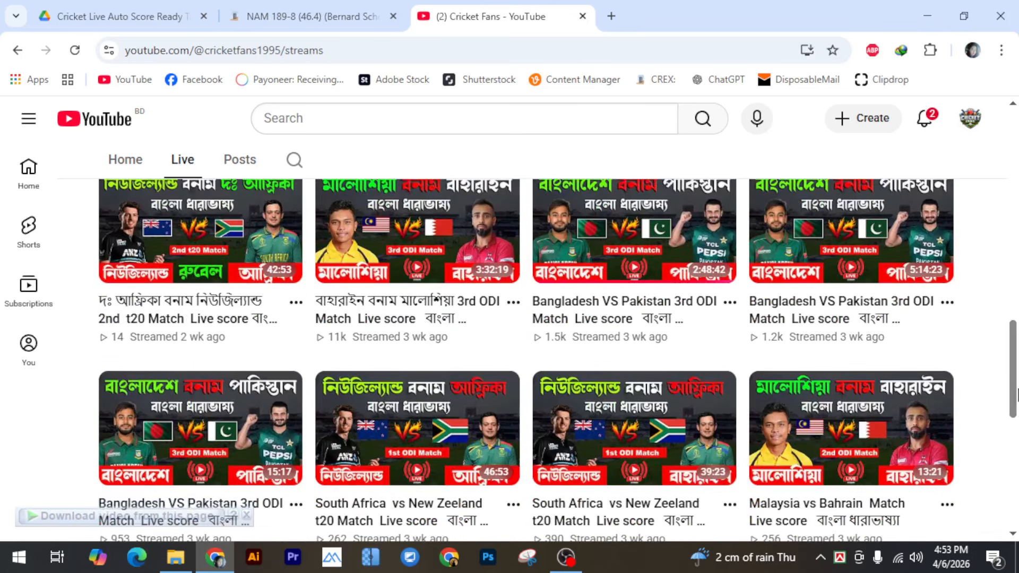
{"action": "scroll", "coordinate": [504, 434], "scroll_direction": "up", "scroll_amount": 1}
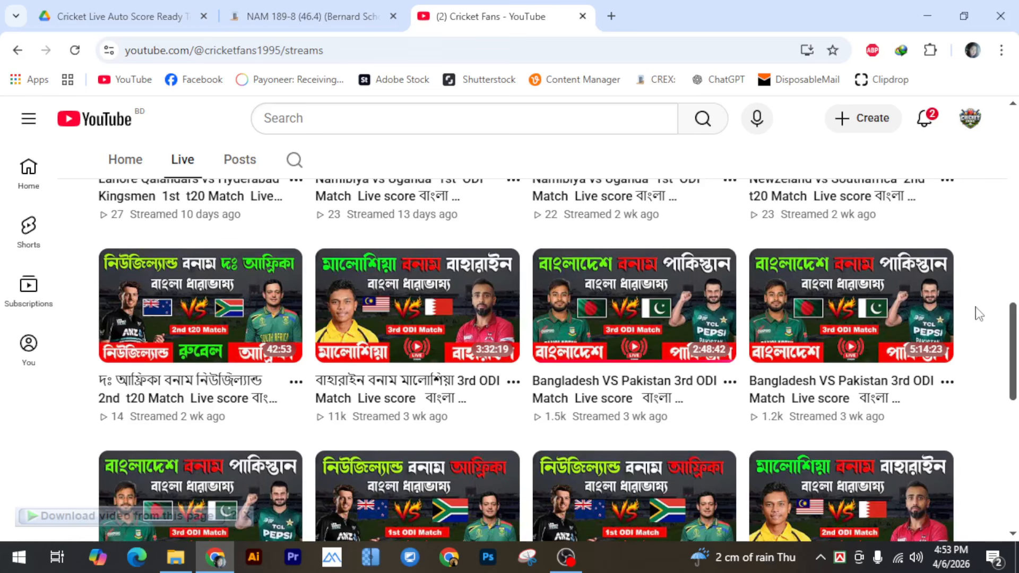
{"action": "left_click", "coordinate": [613, 16]}
{"action": "left_click", "coordinate": [416, 320]}
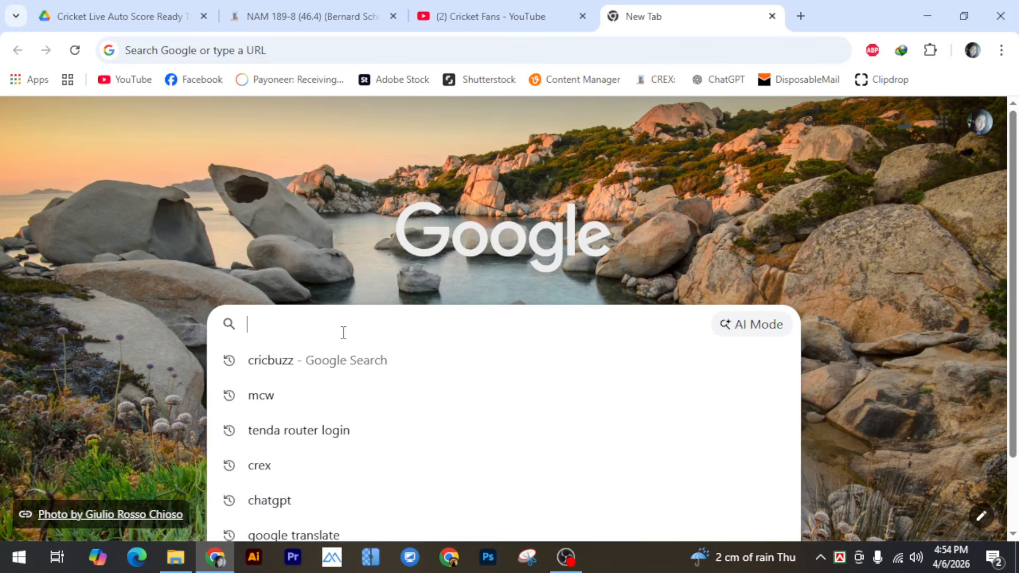
{"action": "left_click", "coordinate": [543, 10]}
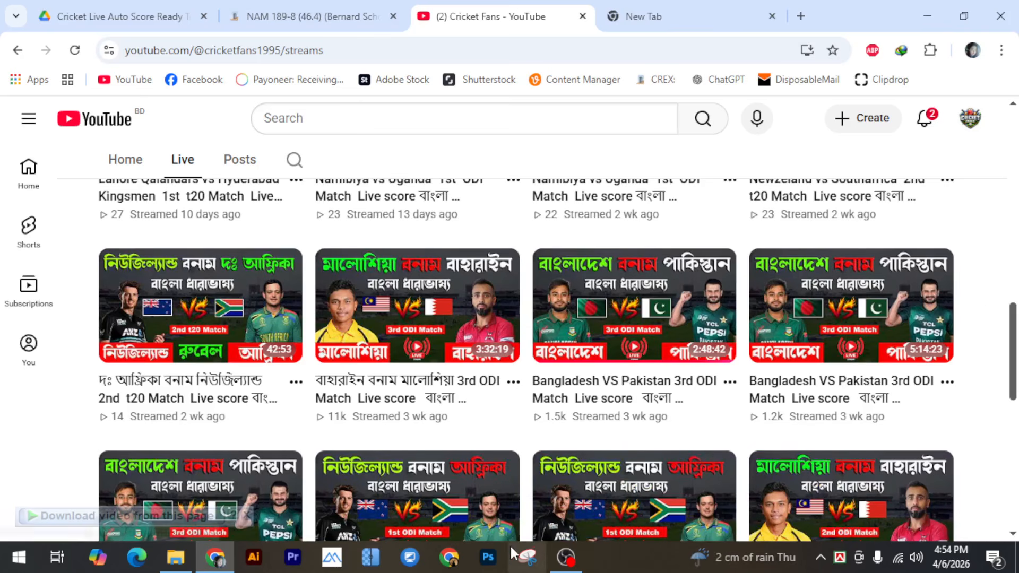
Launch Photoshop, quit the Creative Cloud repair prompt, and deselect the active layer in IPL-Recovered.psd.
{"action": "left_click", "coordinate": [489, 558]}
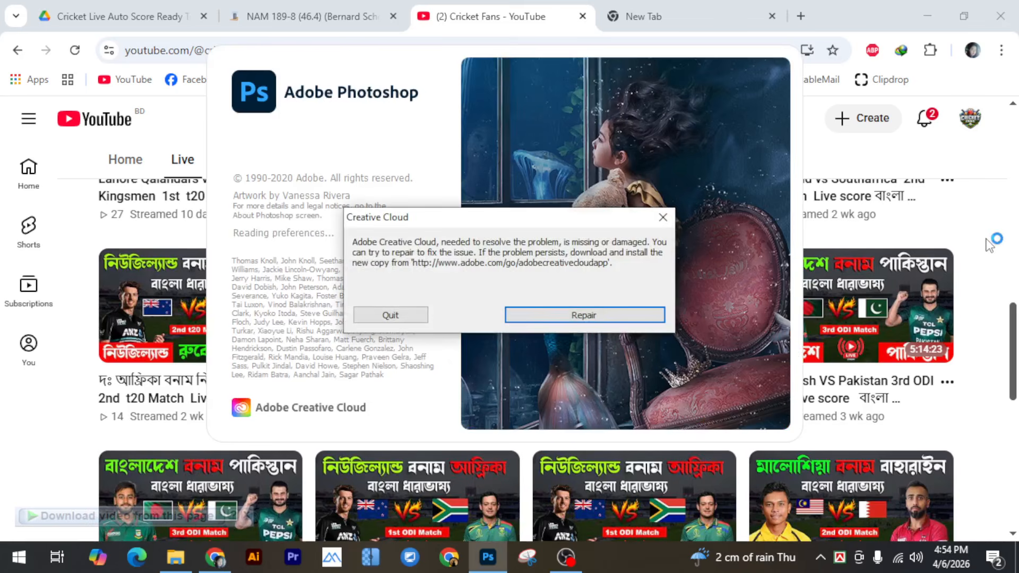
{"action": "left_click", "coordinate": [409, 316]}
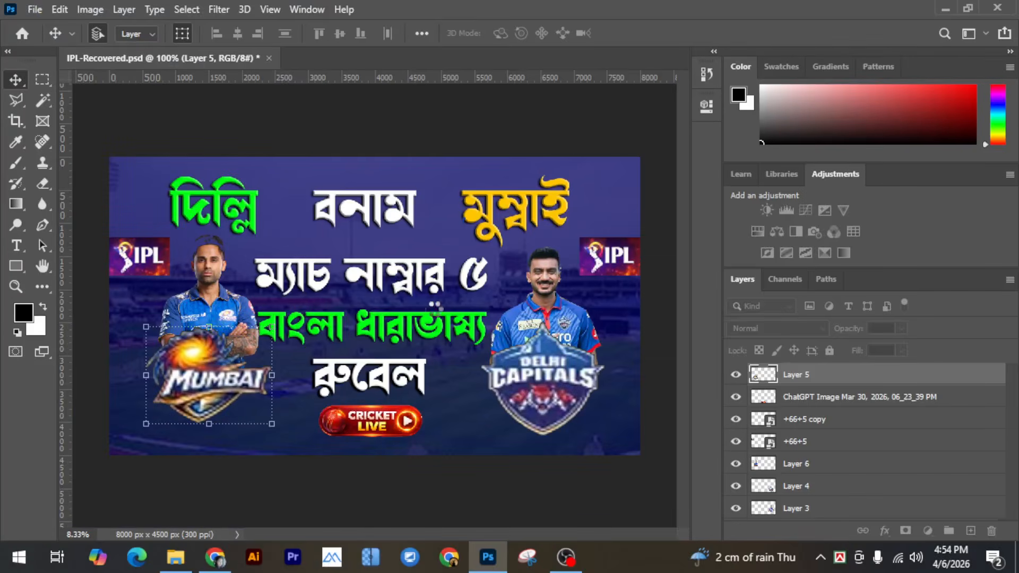
{"action": "left_click", "coordinate": [422, 128]}
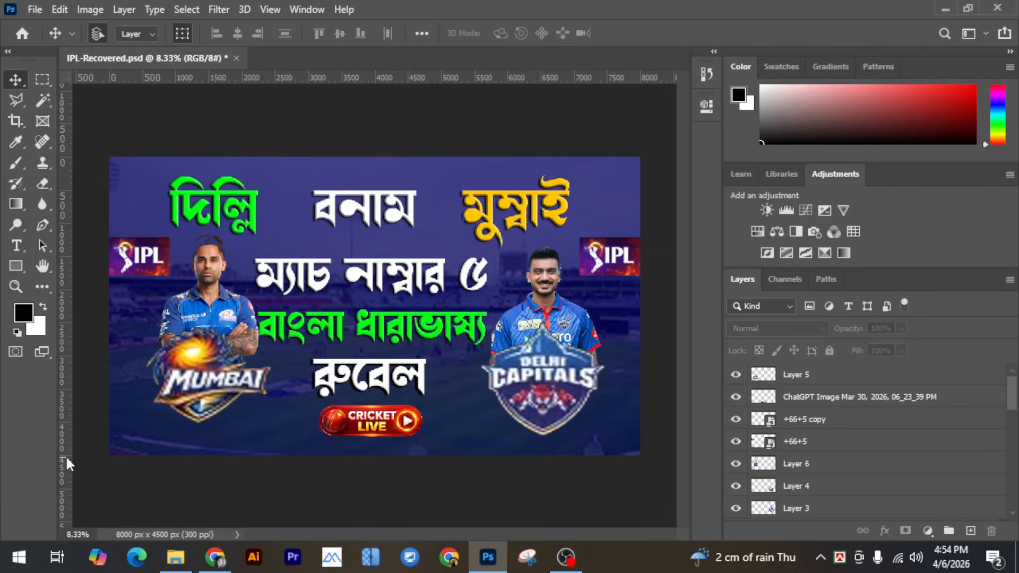
Inspect the thumbnail's image elements by selecting the two player photos and both IPL logos in turn.
{"action": "left_click", "coordinate": [209, 278]}
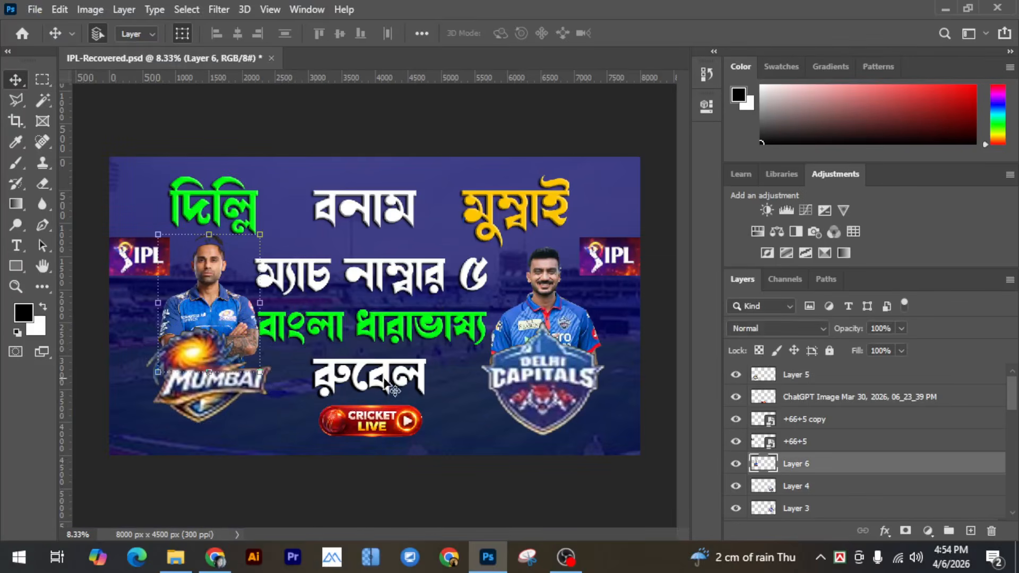
{"action": "left_click", "coordinate": [541, 292]}
{"action": "left_click", "coordinate": [552, 151]}
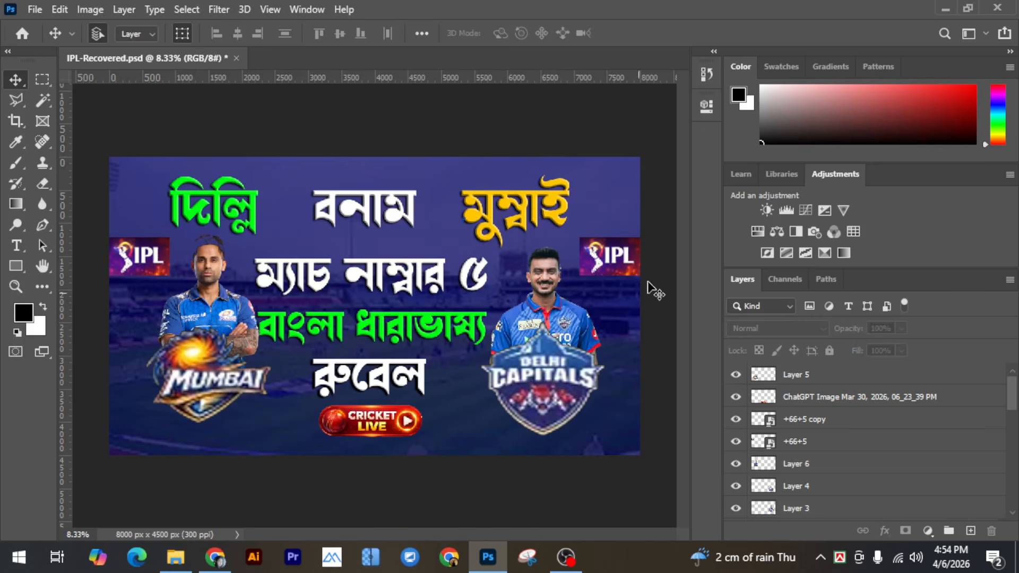
{"action": "left_click", "coordinate": [608, 258]}
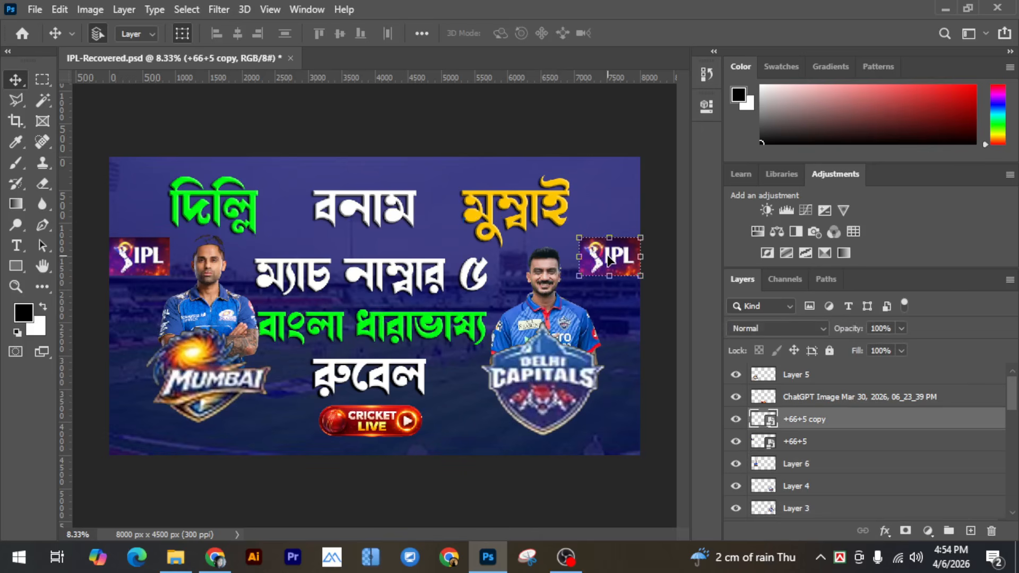
{"action": "left_click", "coordinate": [142, 257]}
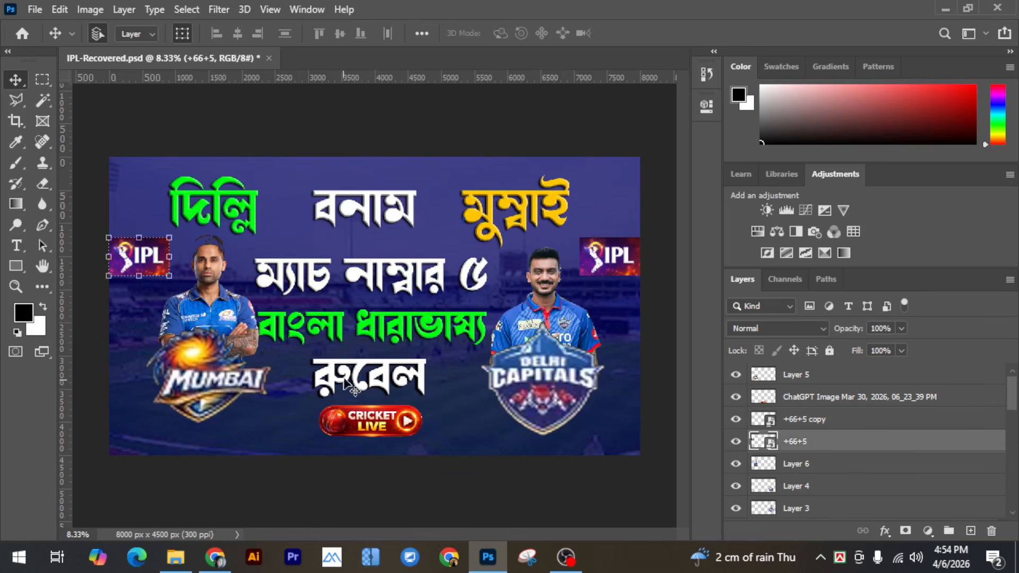
Examine the white name text above the Cricket Live badge, selecting and deselecting its layer.
{"action": "left_click", "coordinate": [370, 372]}
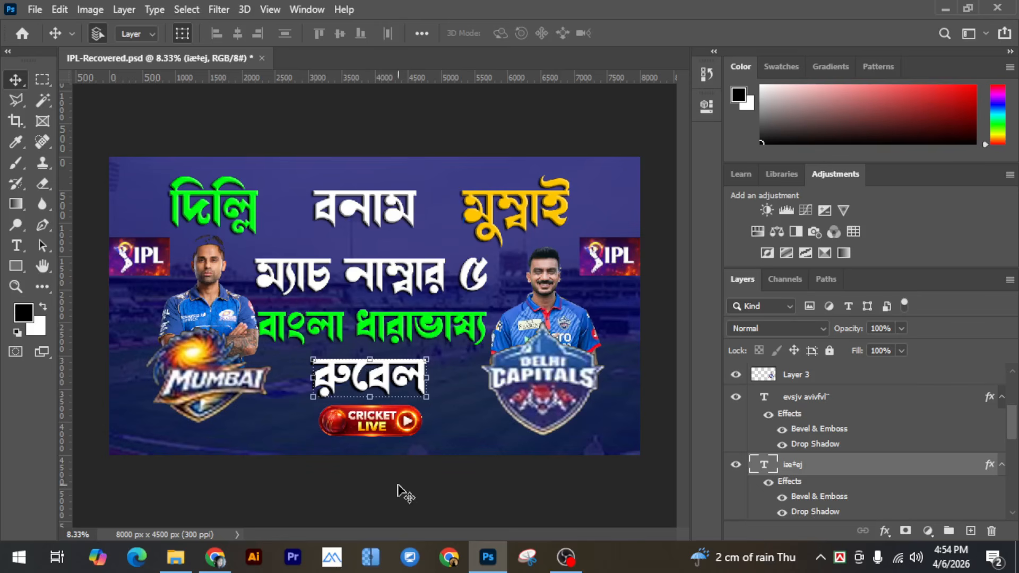
{"action": "left_click", "coordinate": [401, 488]}
{"action": "left_click", "coordinate": [376, 372]}
{"action": "left_click", "coordinate": [377, 474]}
{"action": "left_click", "coordinate": [388, 382]}
{"action": "left_click", "coordinate": [345, 487]}
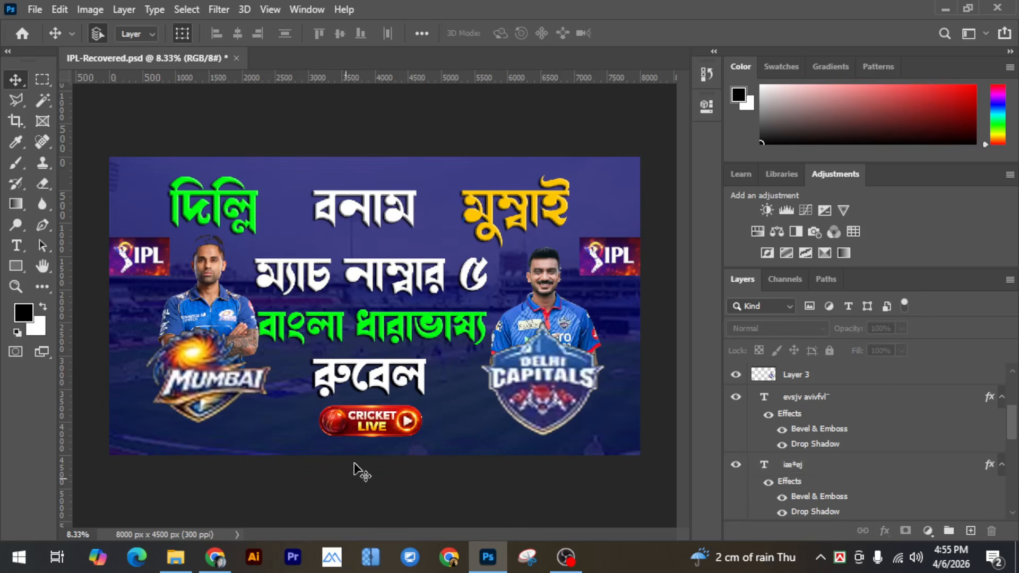
{"action": "left_click", "coordinate": [327, 379]}
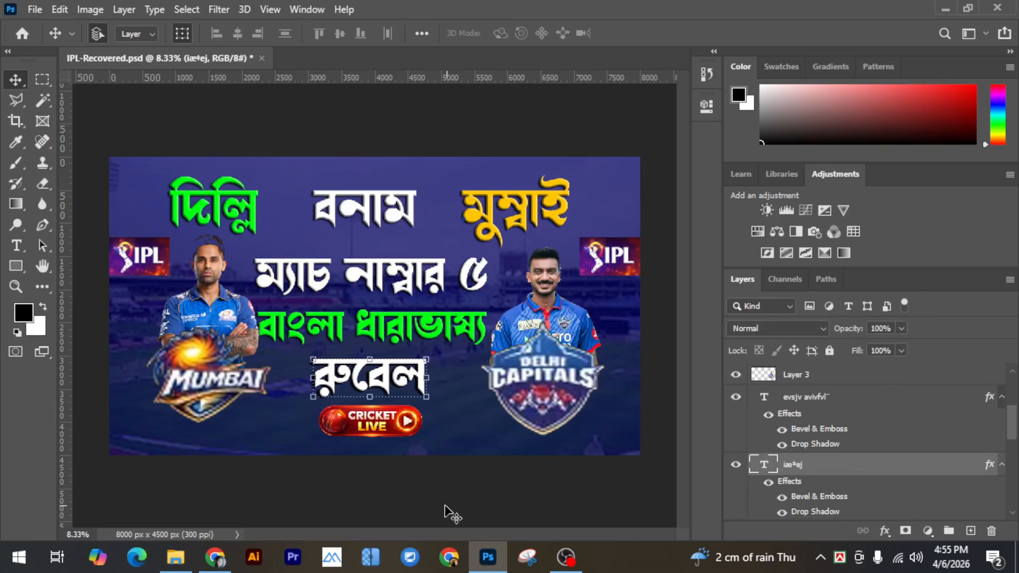
{"action": "left_click", "coordinate": [402, 509]}
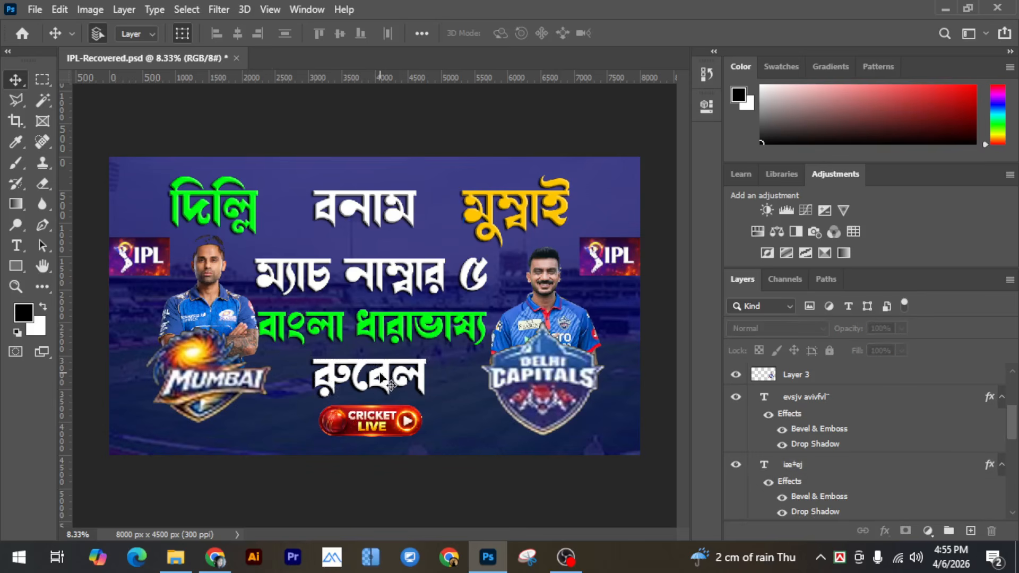
{"action": "left_click", "coordinate": [391, 387]}
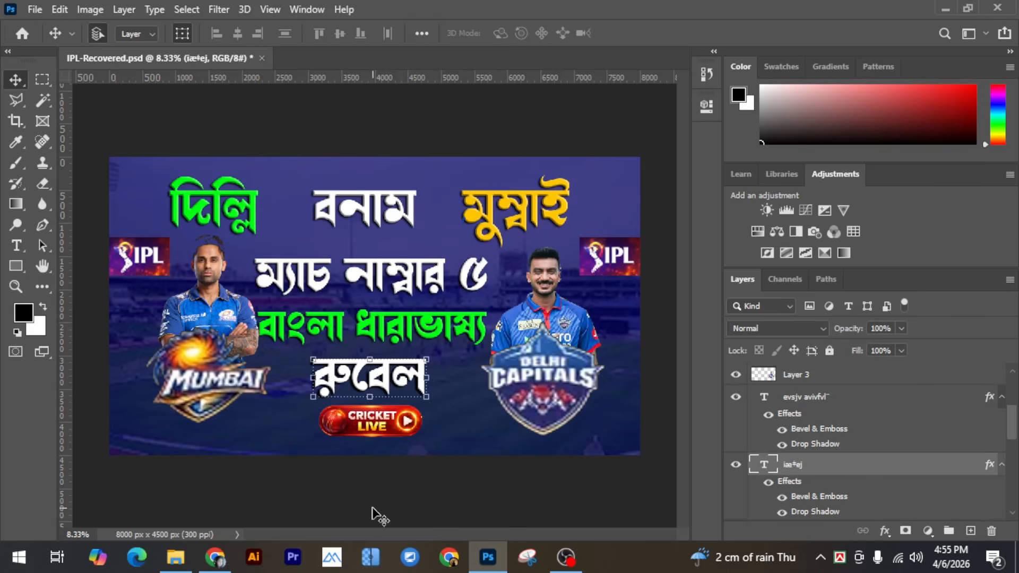
{"action": "left_click", "coordinate": [378, 514]}
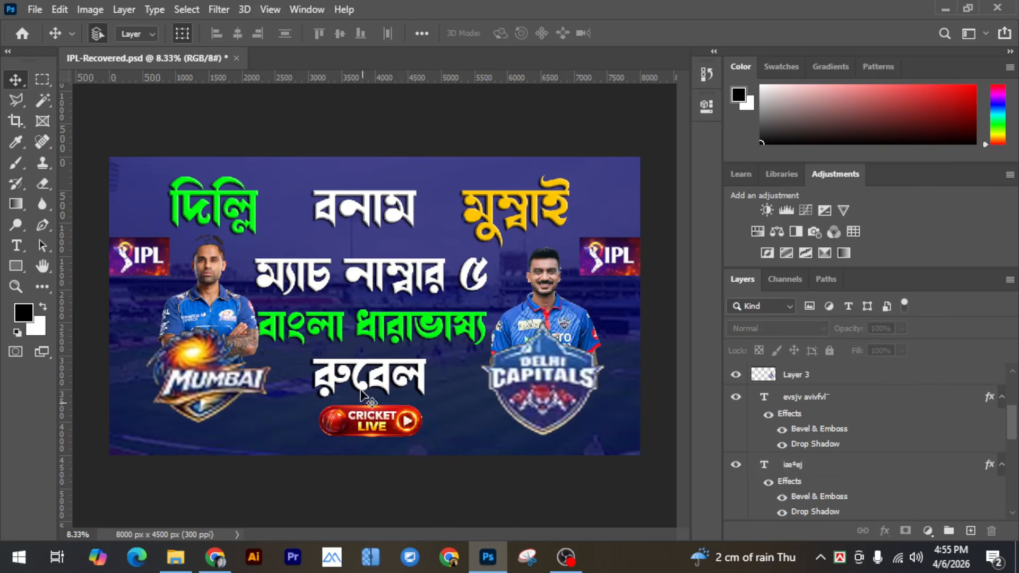
{"action": "left_click", "coordinate": [387, 381]}
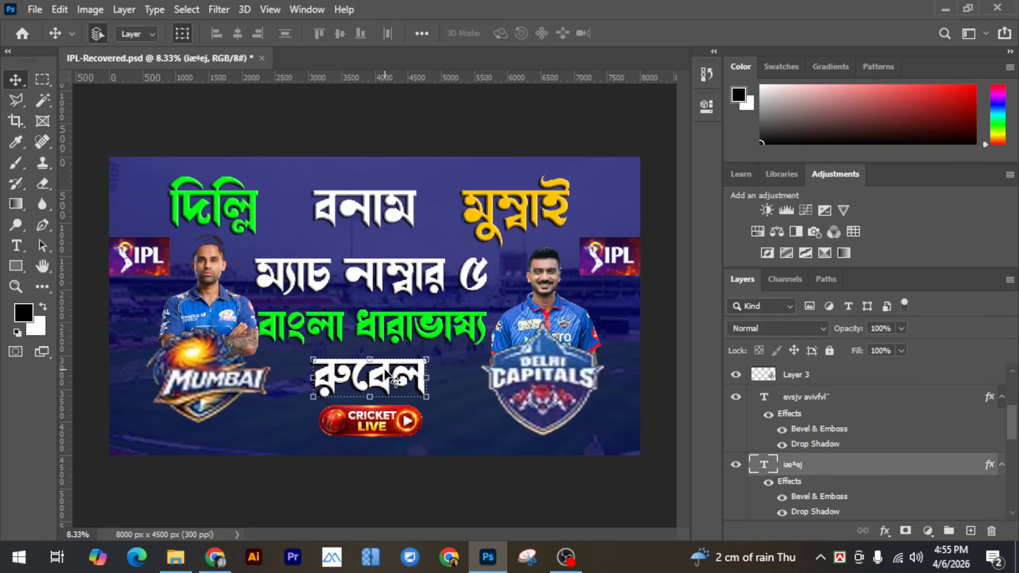
{"action": "left_click", "coordinate": [378, 499]}
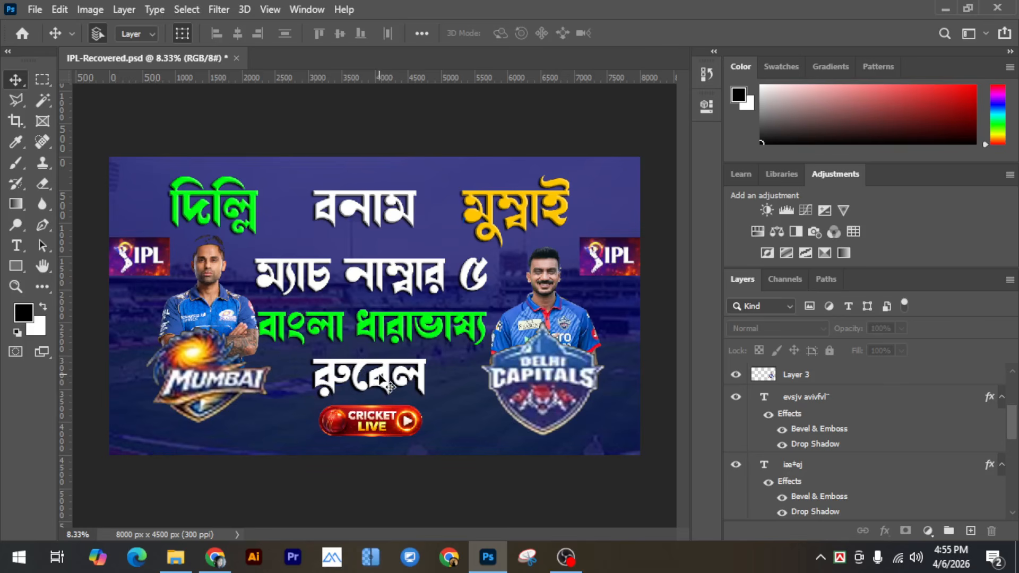
{"action": "left_click", "coordinate": [389, 387]}
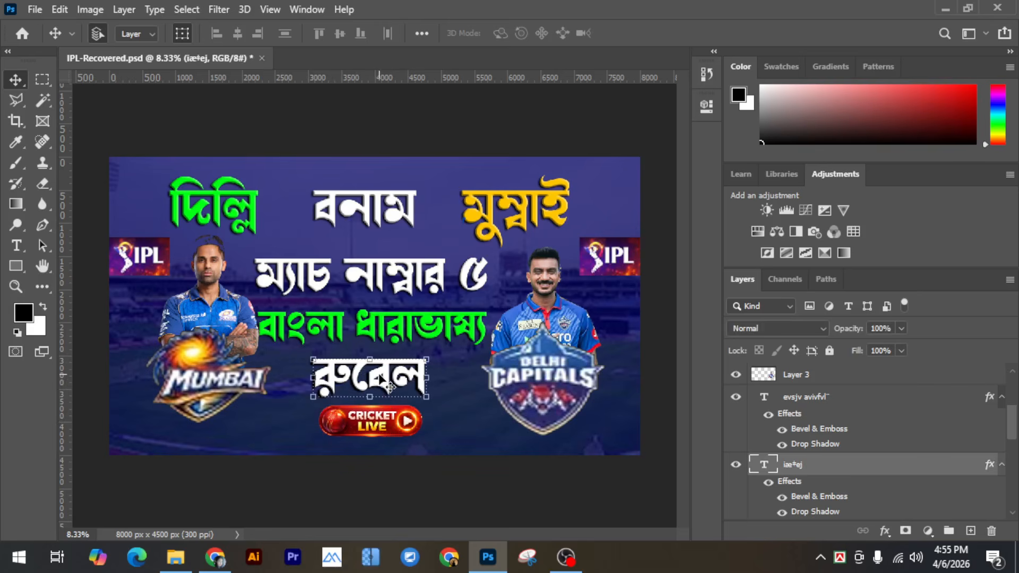
{"action": "left_click", "coordinate": [371, 481]}
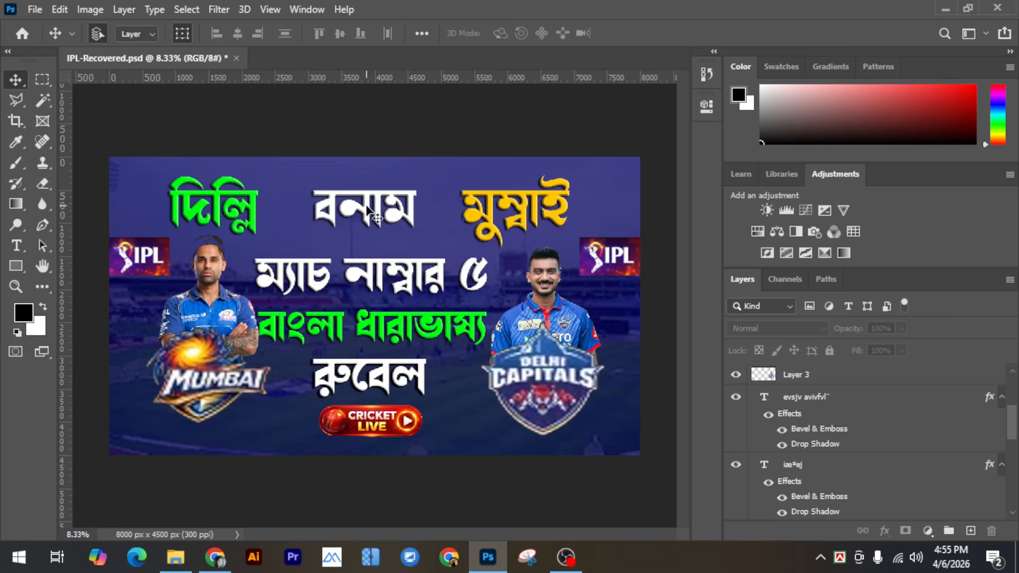
Inspect the green team name and the green "বাংলা ধারাভাষ্য" text by selecting each layer, leaving nothing selected.
{"action": "left_click", "coordinate": [218, 207]}
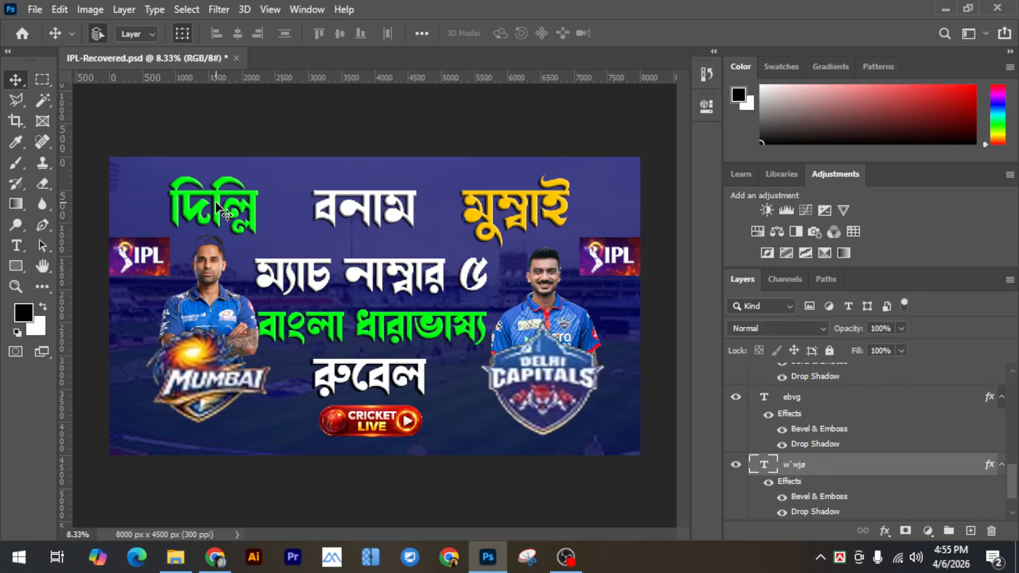
{"action": "left_click", "coordinate": [409, 111]}
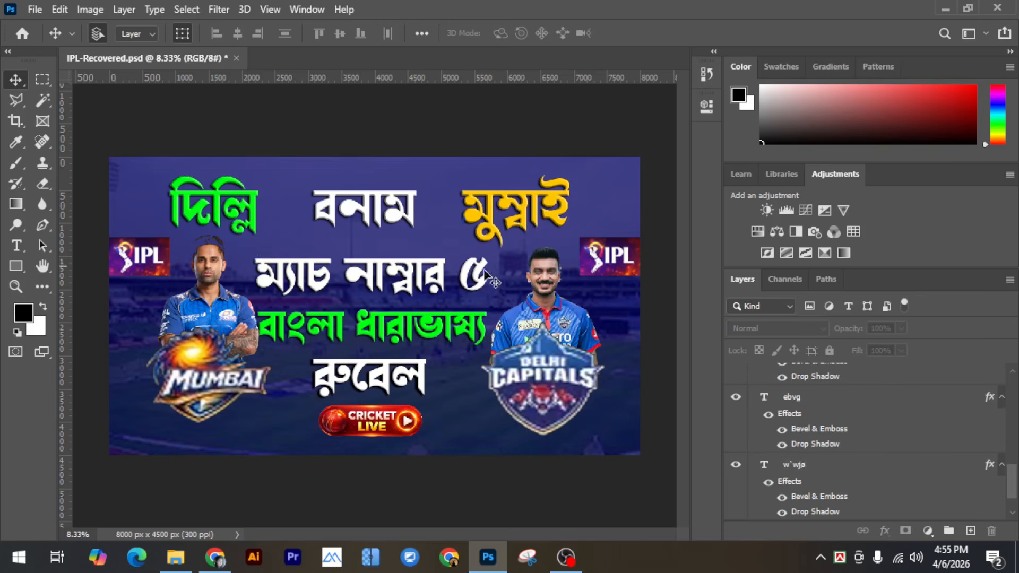
{"action": "left_click", "coordinate": [411, 324]}
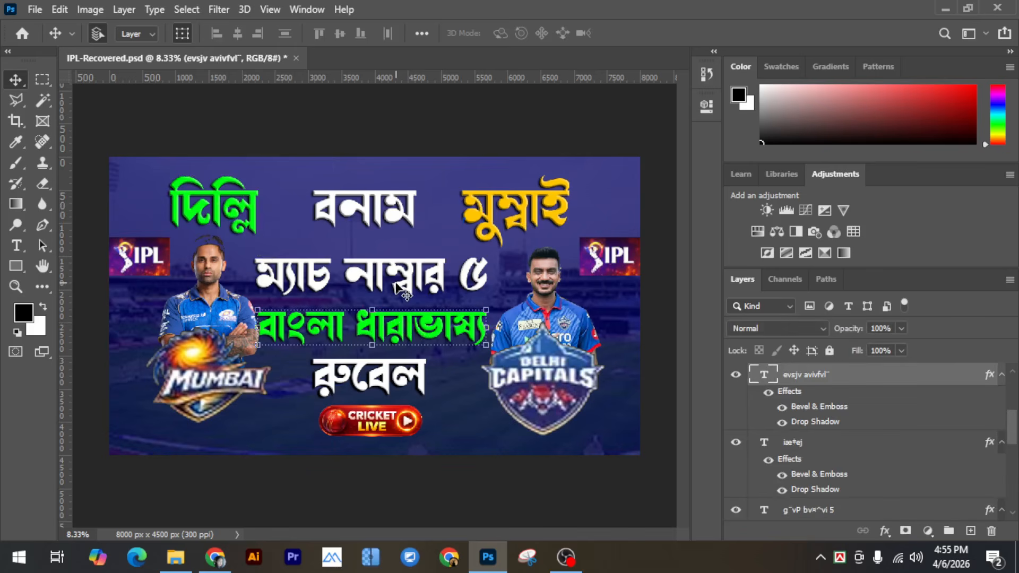
{"action": "left_click", "coordinate": [364, 140]}
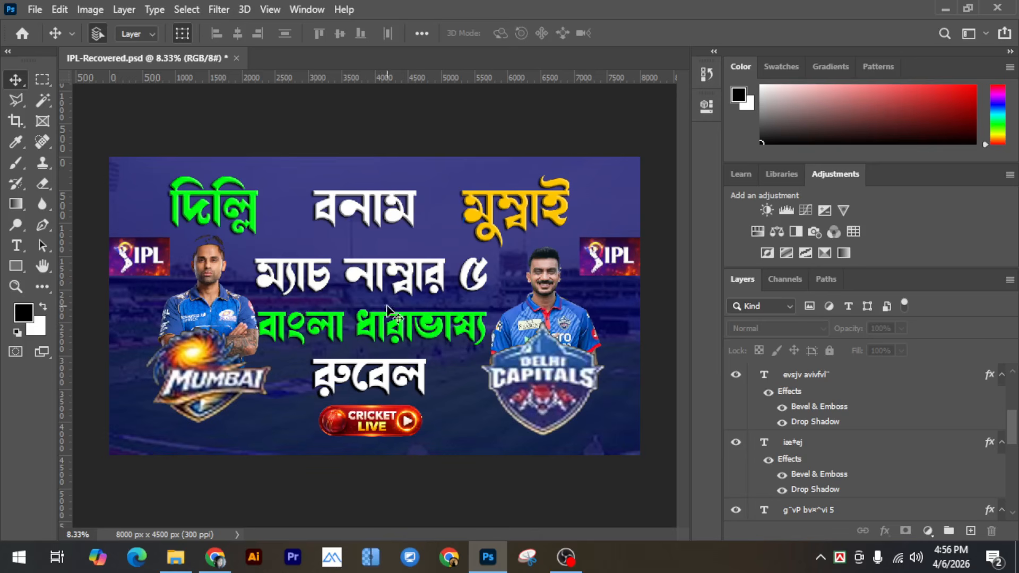
Examine the green "বাংলা ধারাভাষ্য" text and the white name text below it by selecting their layers, leaving nothing selected.
{"action": "left_click", "coordinate": [374, 333]}
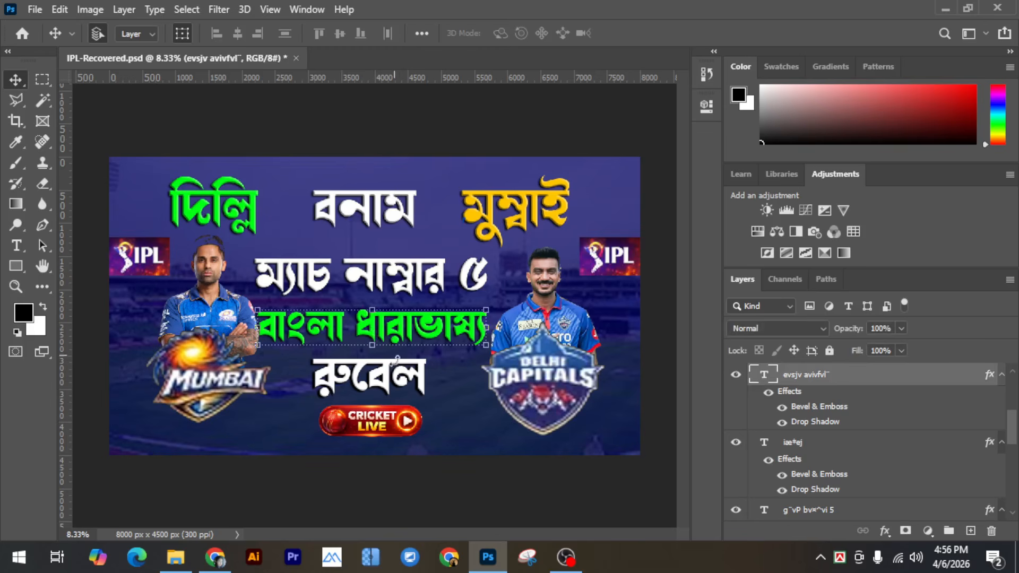
{"action": "left_click", "coordinate": [392, 381]}
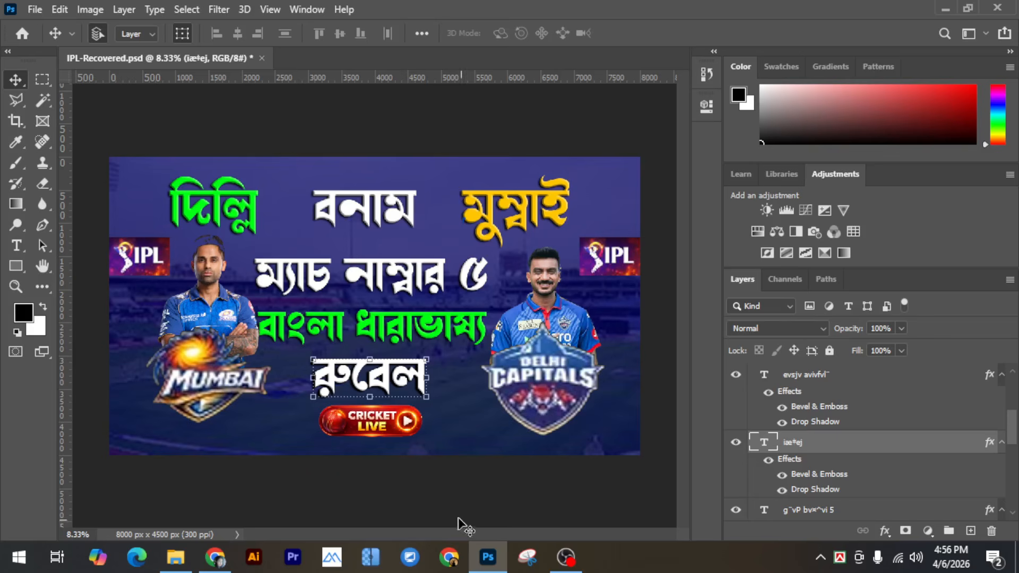
{"action": "left_click", "coordinate": [439, 501]}
{"action": "left_click", "coordinate": [386, 386]}
{"action": "left_click", "coordinate": [387, 486]}
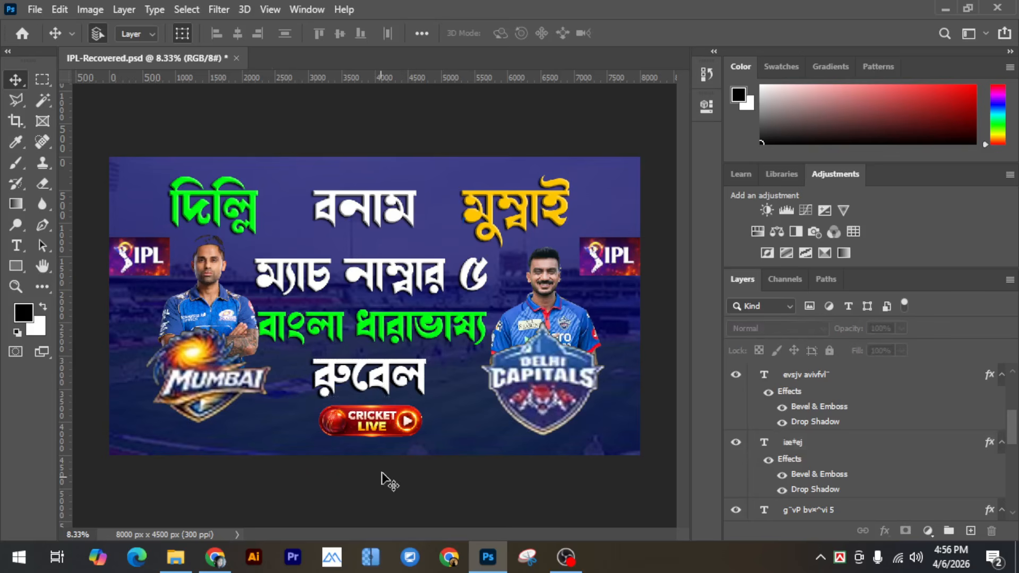
{"action": "left_click", "coordinate": [383, 375]}
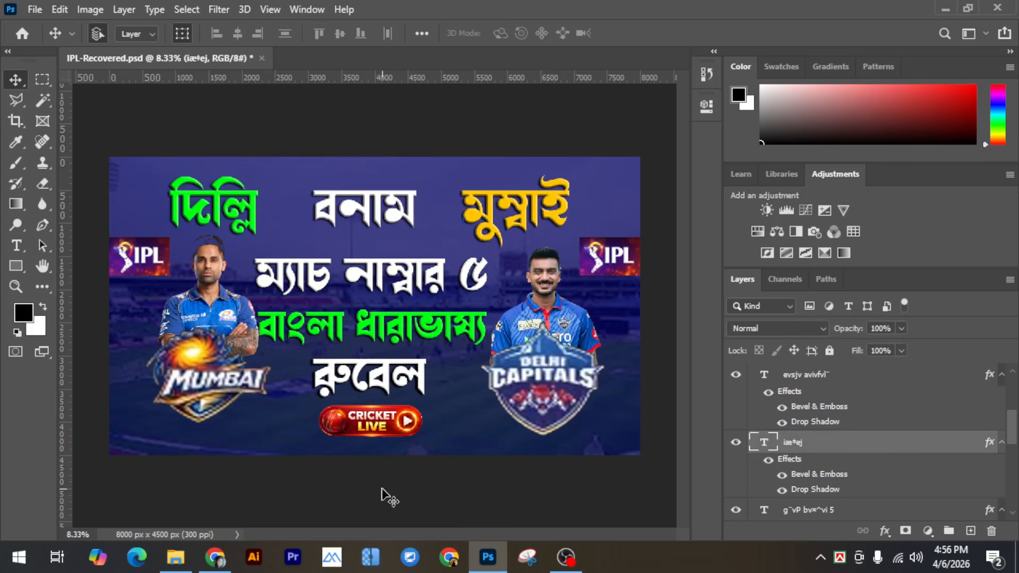
{"action": "left_click", "coordinate": [387, 494]}
{"action": "left_click", "coordinate": [405, 374]}
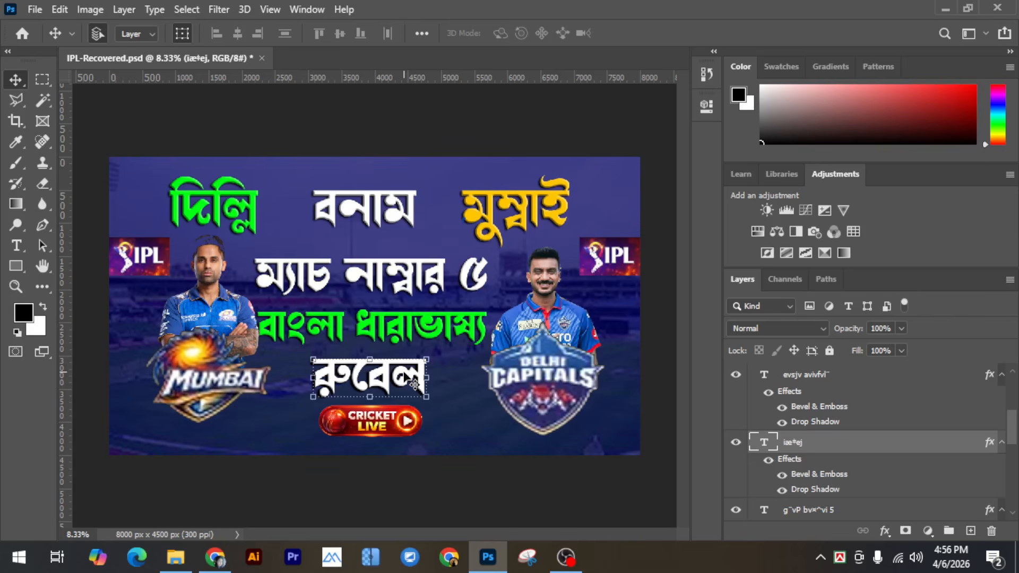
{"action": "left_click", "coordinate": [452, 486]}
{"action": "left_click", "coordinate": [396, 382]}
{"action": "left_click", "coordinate": [433, 474]}
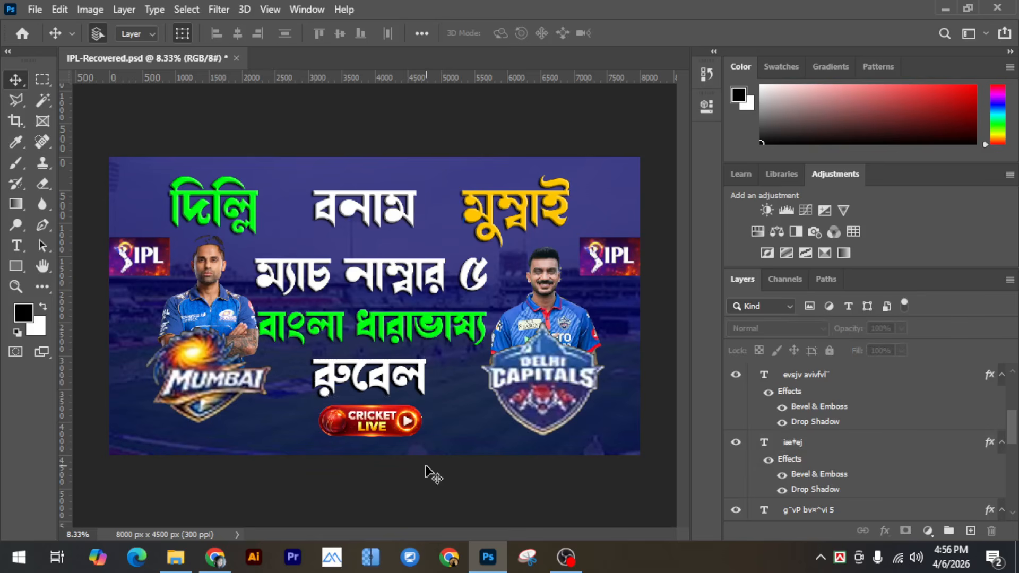
Inspect the Delhi Capitals and Mumbai team logos by selecting their layers in turn, leaving nothing selected.
{"action": "left_click", "coordinate": [537, 370]}
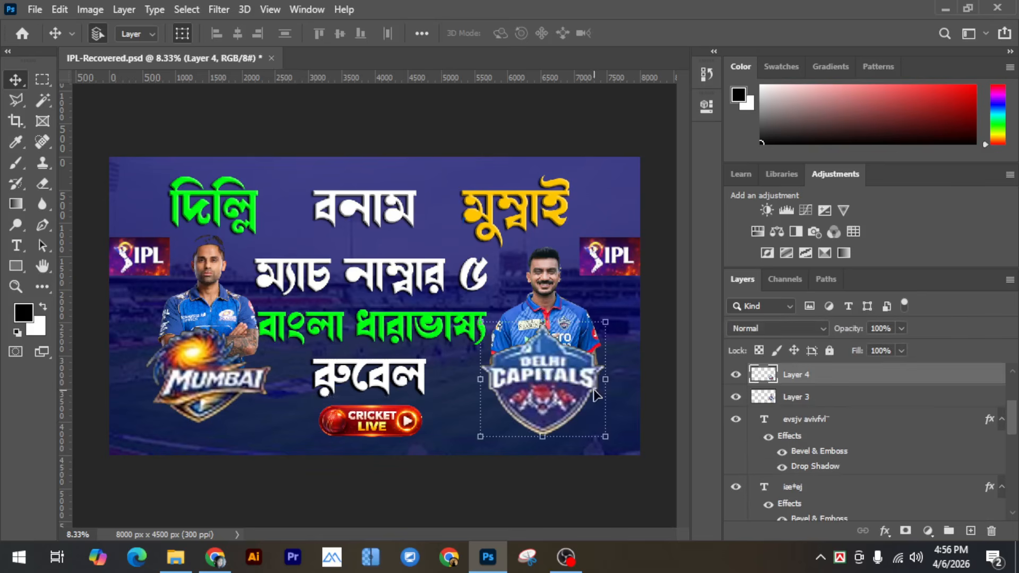
{"action": "left_click", "coordinate": [192, 380]}
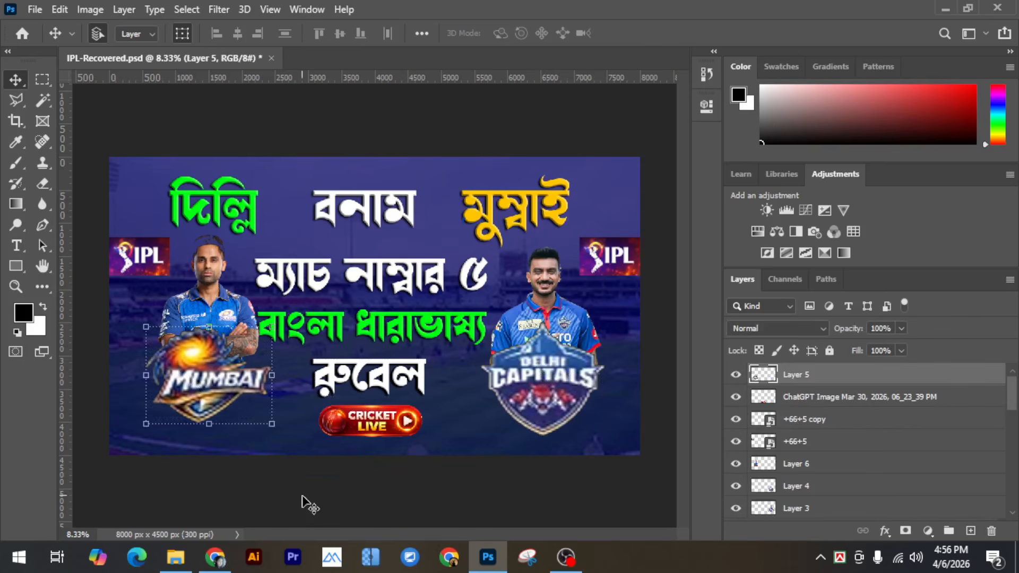
{"action": "left_click", "coordinate": [337, 476]}
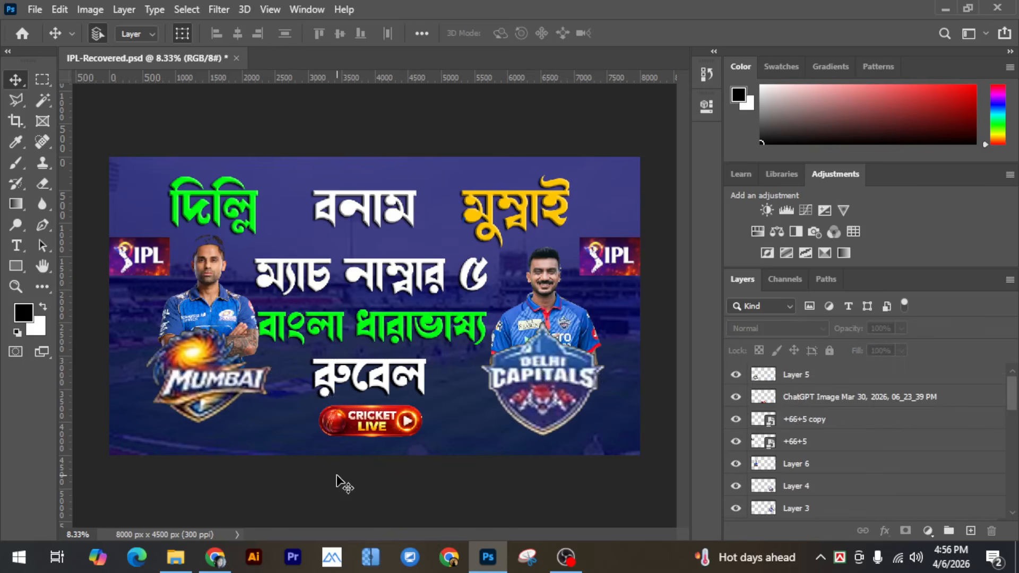
{"action": "left_click", "coordinate": [557, 396]}
{"action": "left_click", "coordinate": [482, 493]}
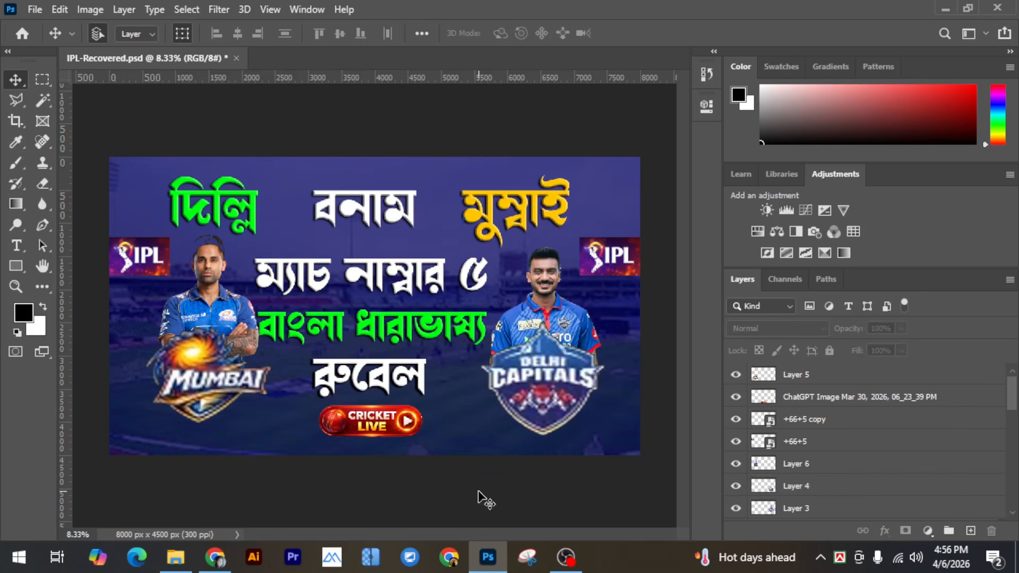
Inspect the Cricket Live badge and the blue background rectangle by selecting each layer, leaving nothing selected.
{"action": "left_click", "coordinate": [343, 434]}
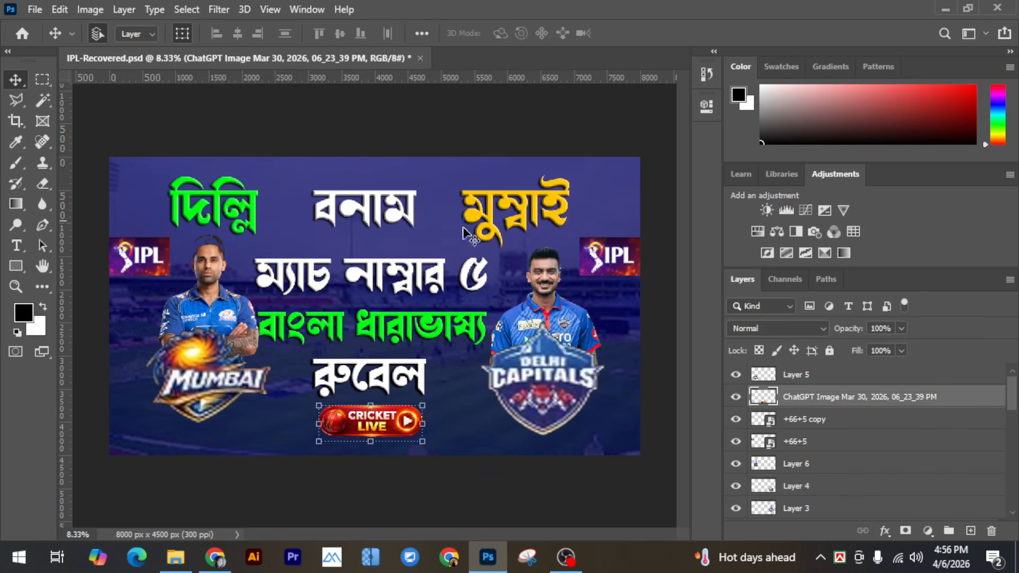
{"action": "left_click", "coordinate": [401, 487]}
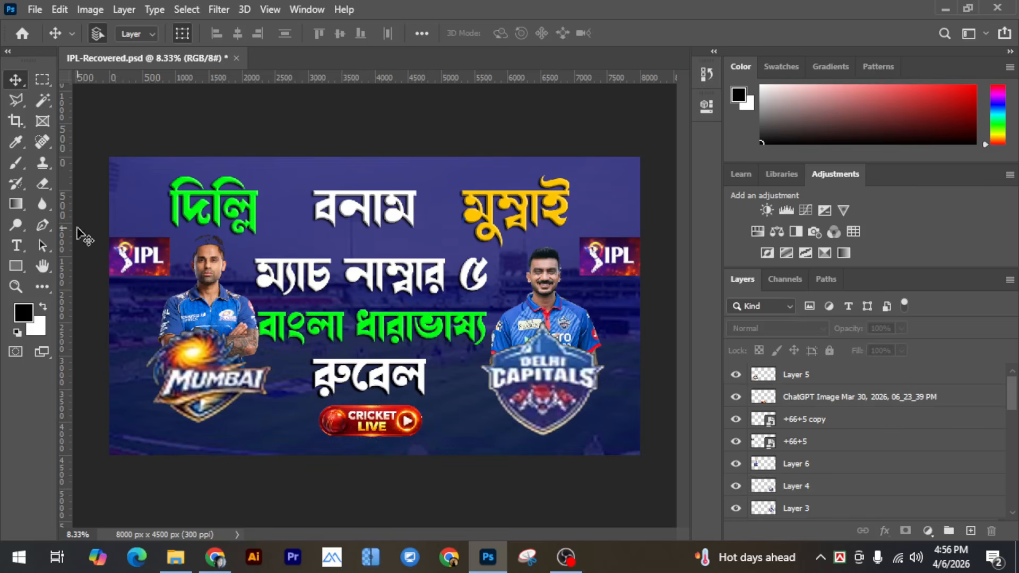
{"action": "left_click", "coordinate": [614, 206]}
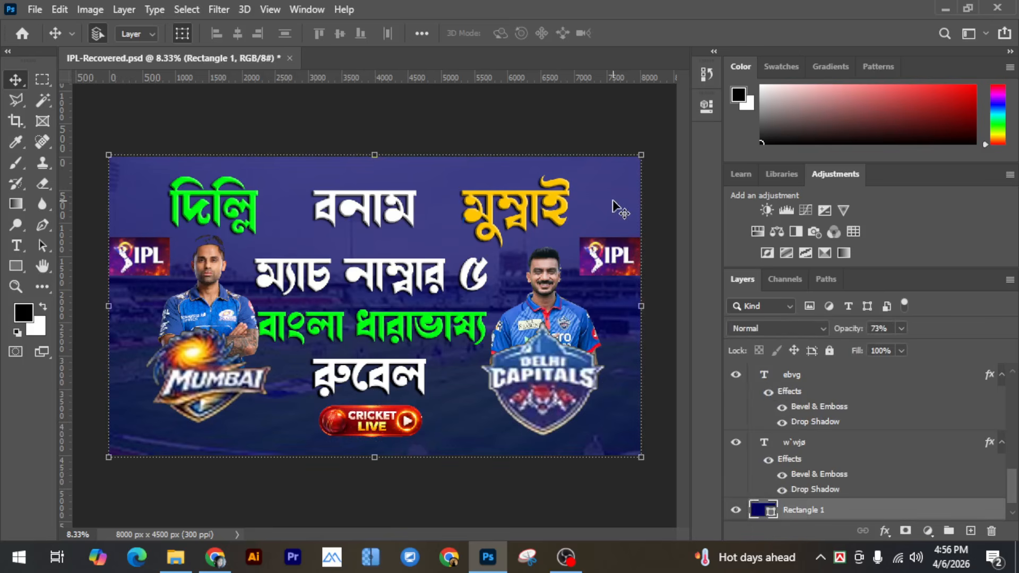
{"action": "mouse_move", "coordinate": [611, 193]}
{"action": "left_mouse_down"}
{"action": "mouse_move", "coordinate": [595, 432]}
{"action": "mouse_move", "coordinate": [626, 445]}
{"action": "mouse_move", "coordinate": [631, 212]}
{"action": "mouse_move", "coordinate": [619, 197]}
{"action": "left_mouse_up"}
{"action": "left_click", "coordinate": [656, 123]}
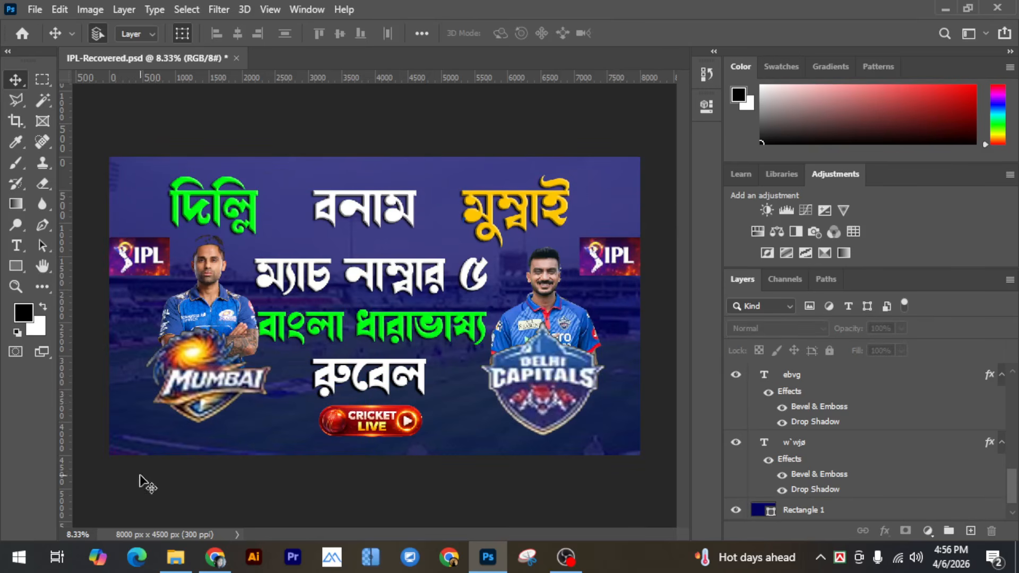
Switch to the Cricket Fans YouTube channel in Chrome and open its list of live streams in YouTube Studio.
{"action": "left_click", "coordinate": [215, 556]}
{"action": "scroll", "coordinate": [658, 157], "scroll_direction": "up", "scroll_amount": 15}
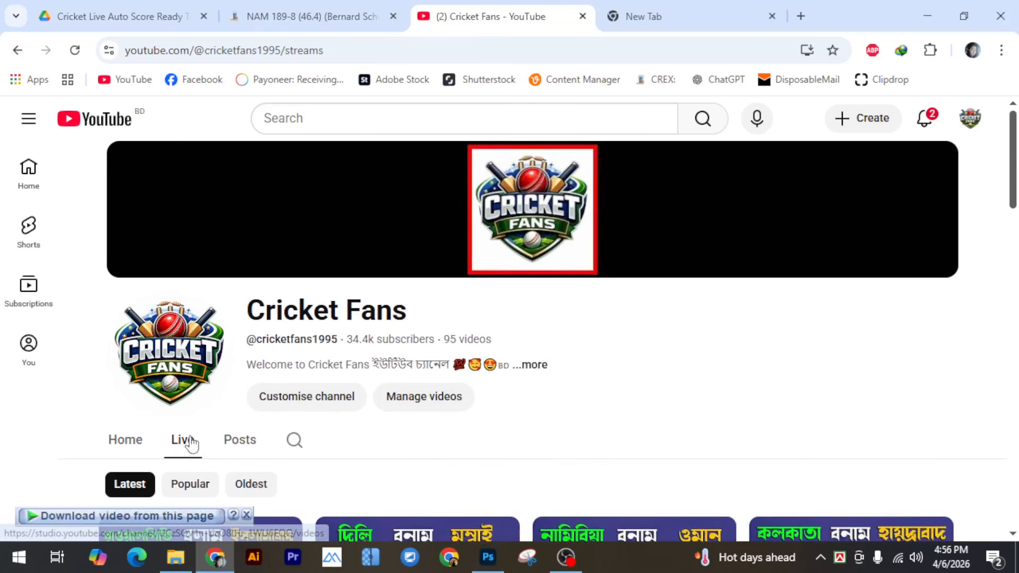
{"action": "left_click", "coordinate": [412, 396]}
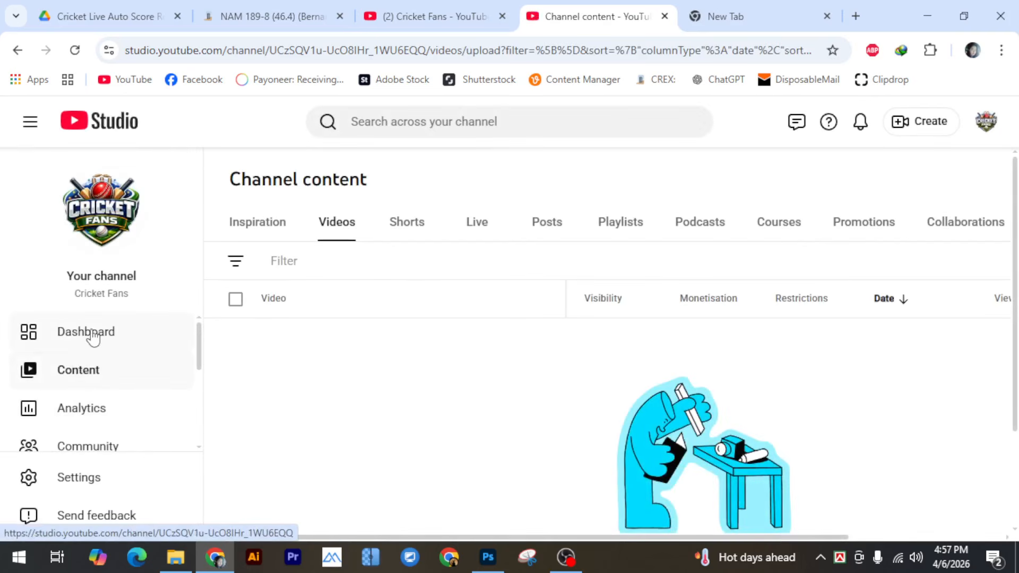
{"action": "left_click", "coordinate": [467, 224]}
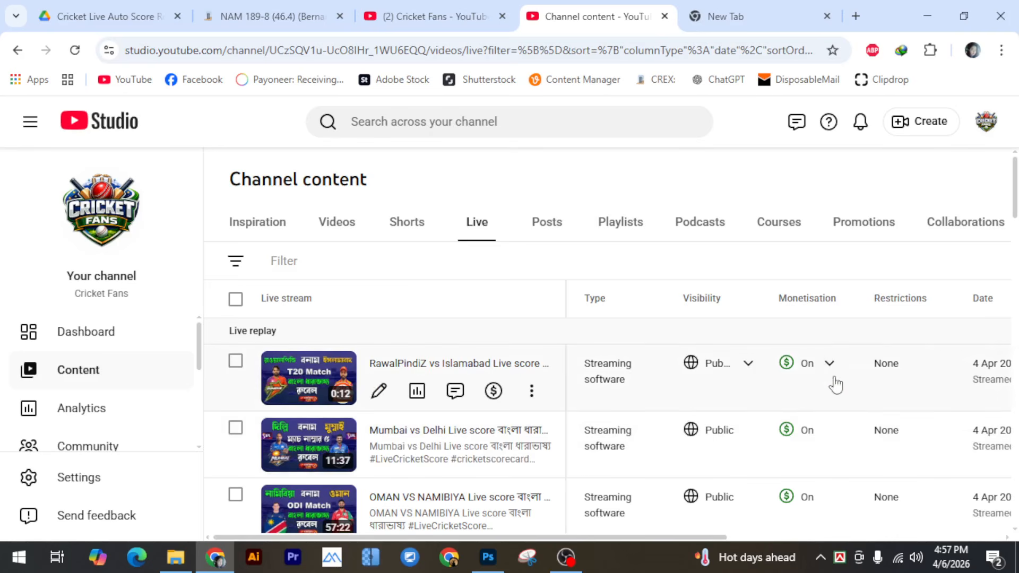
Review the monetisation status of the channel's live replays down to the end of the first page.
{"action": "mouse_move", "coordinate": [792, 364]}
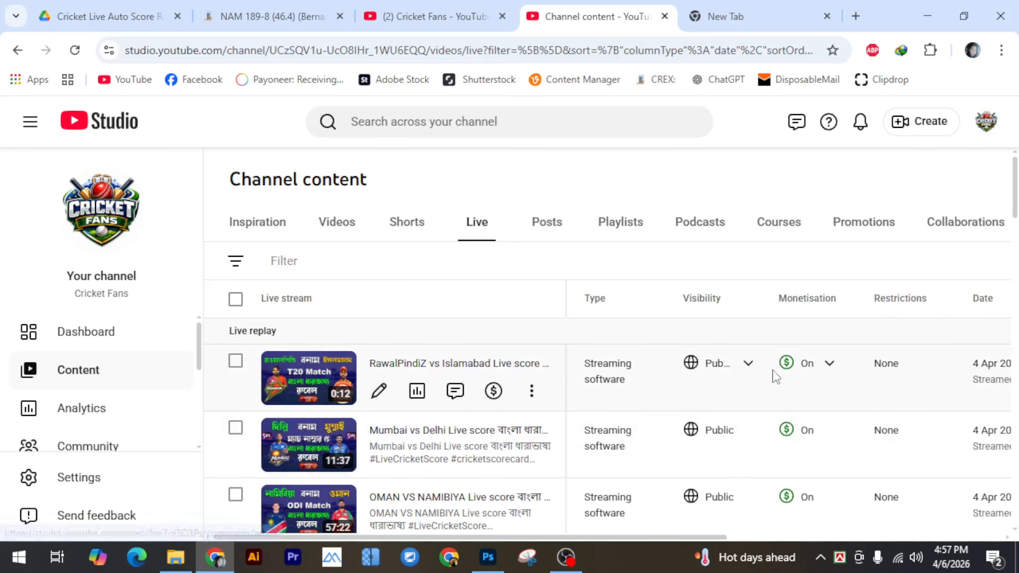
{"action": "scroll", "coordinate": [796, 398], "scroll_direction": "down", "scroll_amount": 6}
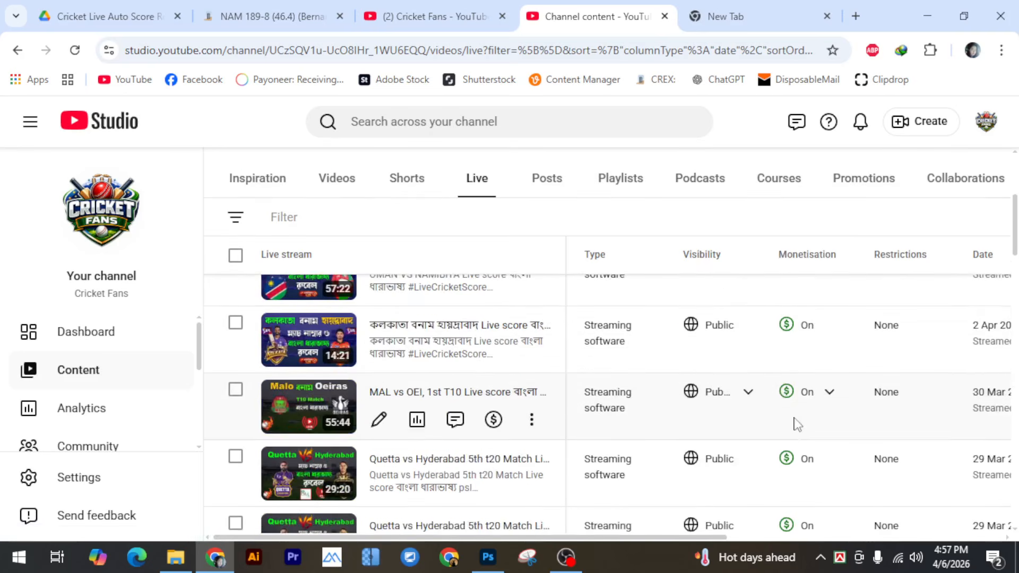
{"action": "scroll", "coordinate": [791, 441], "scroll_direction": "down", "scroll_amount": 12}
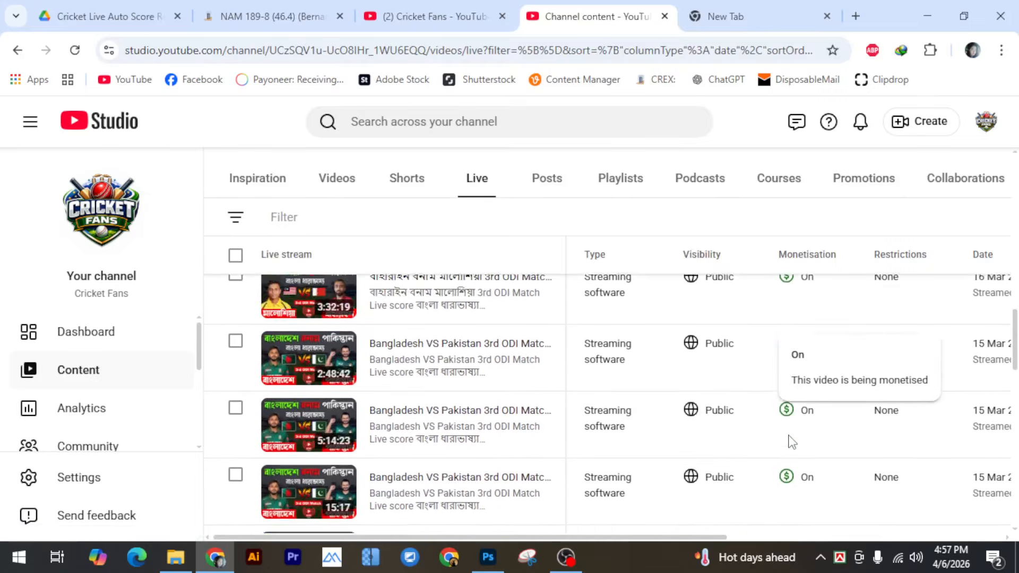
{"action": "scroll", "coordinate": [789, 441], "scroll_direction": "down", "scroll_amount": 10}
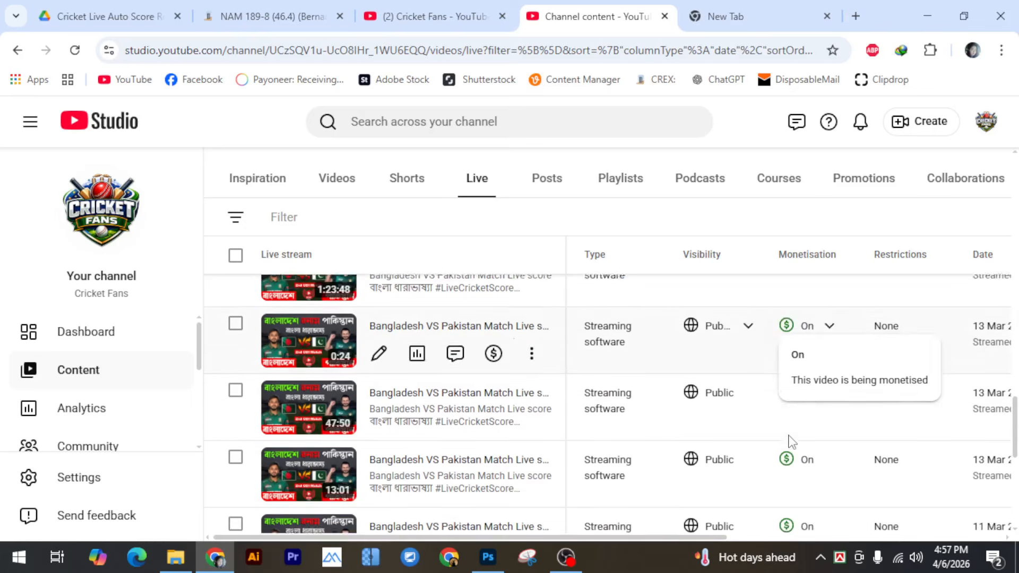
{"action": "scroll", "coordinate": [794, 409], "scroll_direction": "down", "scroll_amount": 5}
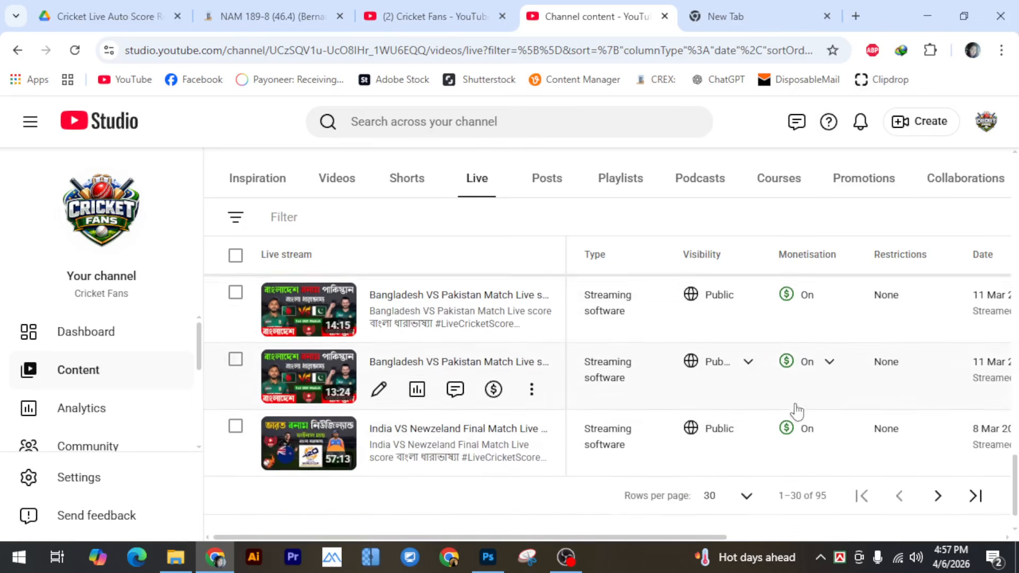
Open the video details of the 15:17 long Bangladesh VS Pakistan 3rd ODI Match live replay.
{"action": "scroll", "coordinate": [794, 425], "scroll_direction": "up", "scroll_amount": 5}
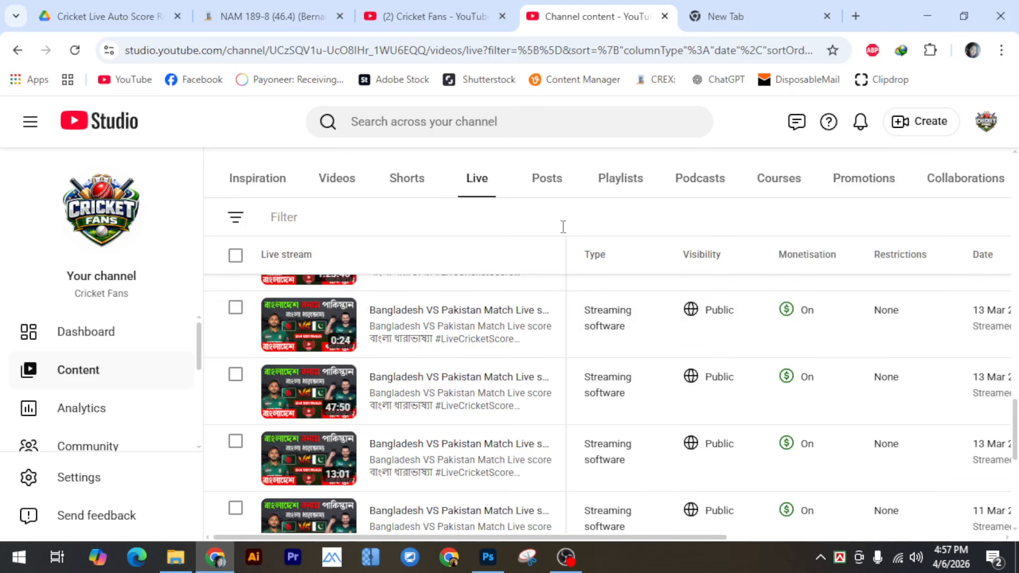
{"action": "scroll", "coordinate": [451, 424], "scroll_direction": "up", "scroll_amount": 10}
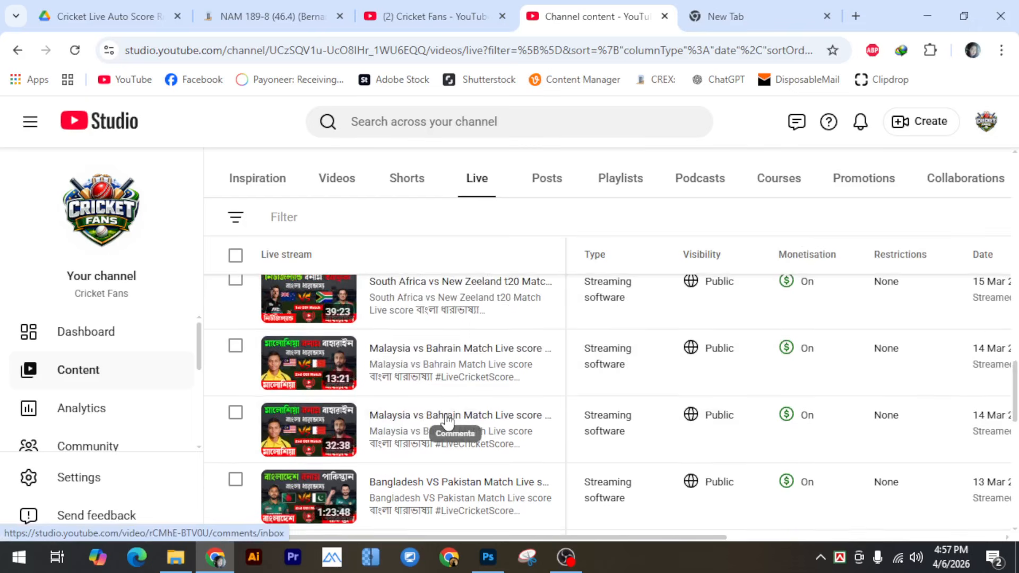
{"action": "scroll", "coordinate": [449, 422], "scroll_direction": "up", "scroll_amount": 3}
{"action": "scroll", "coordinate": [451, 422], "scroll_direction": "down", "scroll_amount": 10}
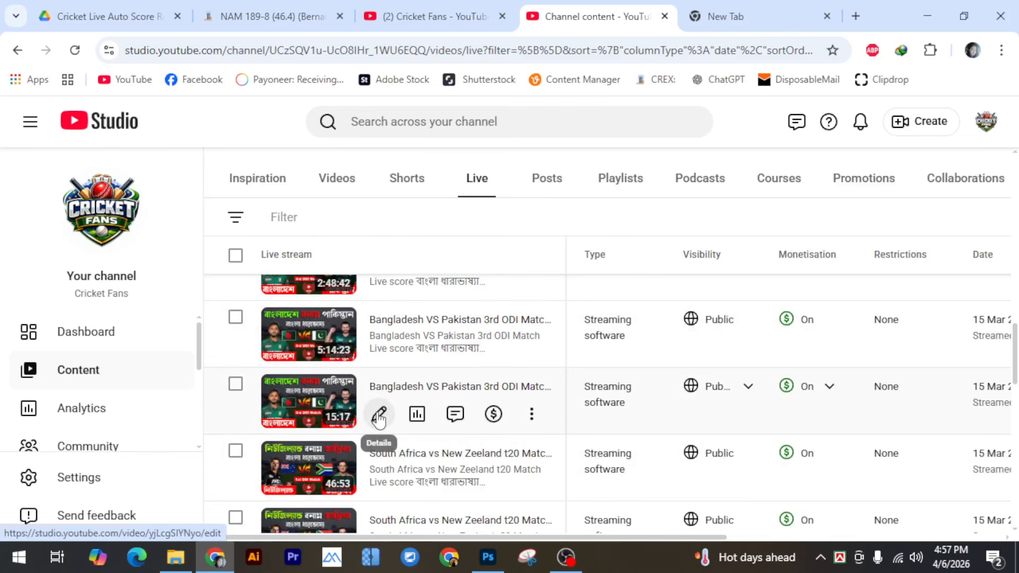
{"action": "left_click", "coordinate": [379, 416]}
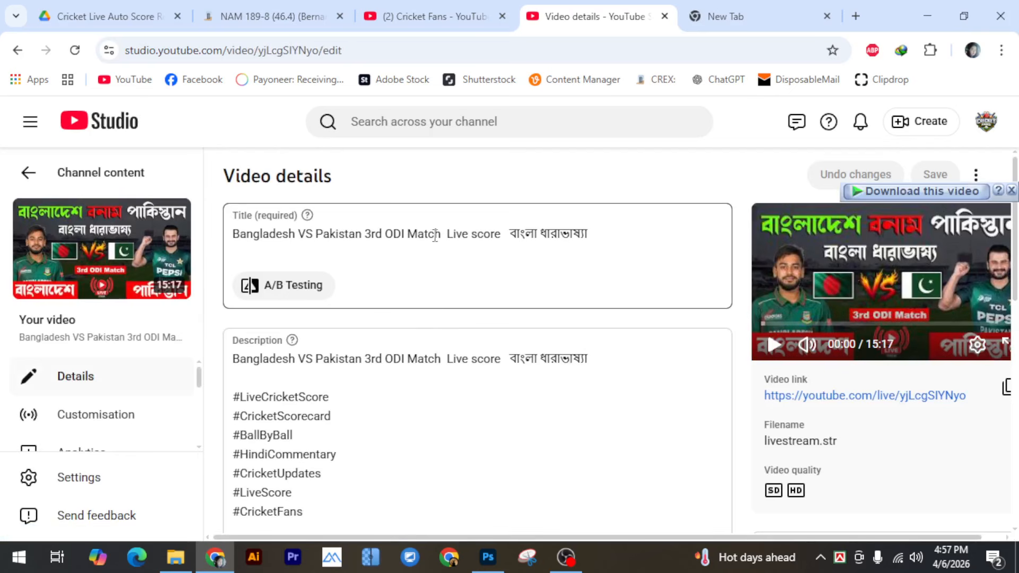
Examine the wording of the stream title by highlighting "Live score" and "বাংলা ধারাভাষ্যা" in turn.
{"action": "left_click_drag", "start_coordinate": [447, 234], "coordinate": [474, 234]}
{"action": "left_click", "coordinate": [502, 237]}
{"action": "left_click", "coordinate": [485, 234]}
{"action": "left_click", "coordinate": [489, 238]}
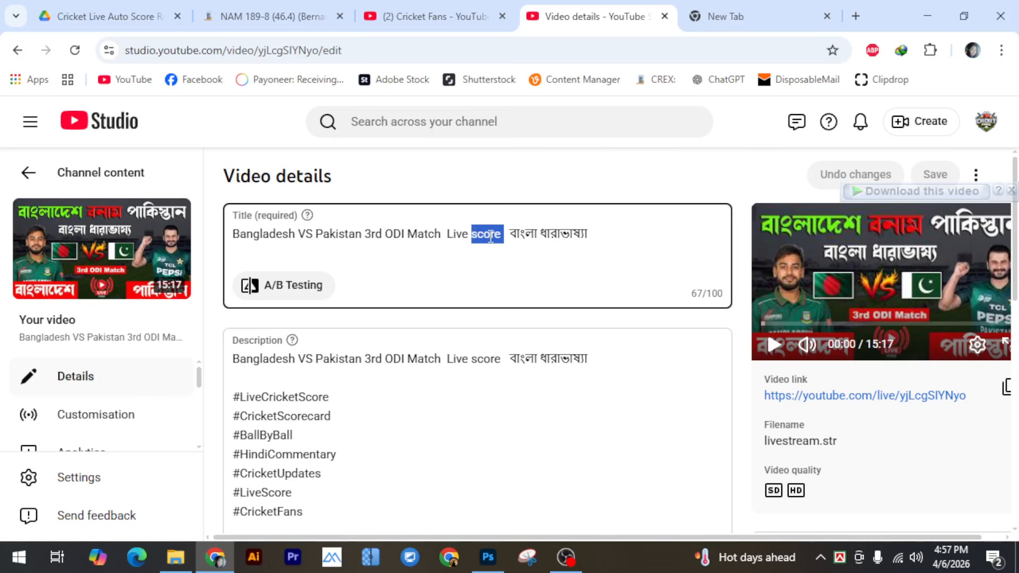
{"action": "left_click", "coordinate": [489, 237]}
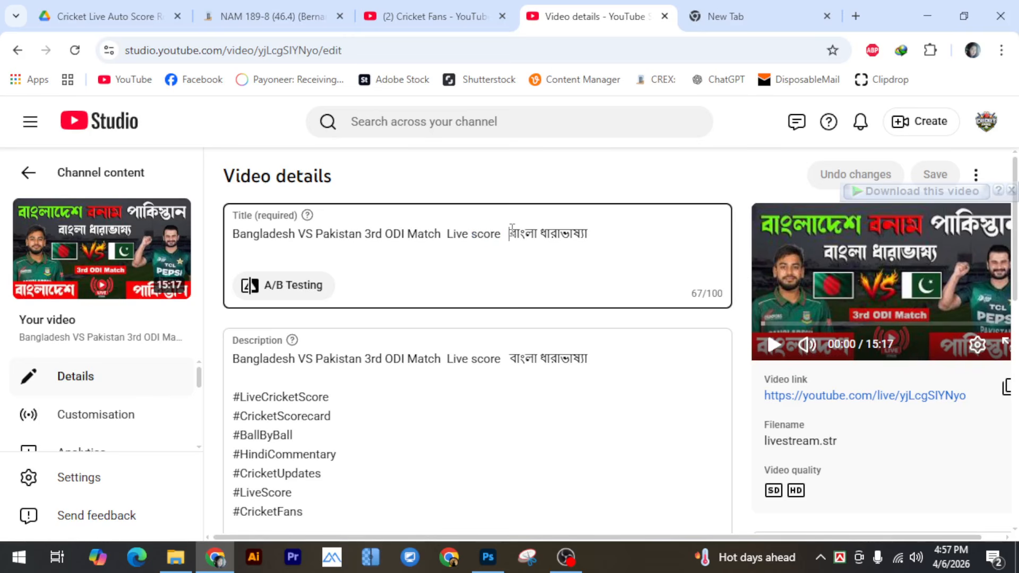
{"action": "left_click_drag", "start_coordinate": [510, 234], "coordinate": [589, 234]}
{"action": "left_click", "coordinate": [595, 236]}
{"action": "scroll", "coordinate": [230, 312], "scroll_direction": "down", "scroll_amount": 1}
{"action": "scroll", "coordinate": [291, 255], "scroll_direction": "up", "scroll_amount": 1}
Compare the full stream title with the first line of the description by highlighting each of them.
{"action": "triple_click", "coordinate": [230, 233]}
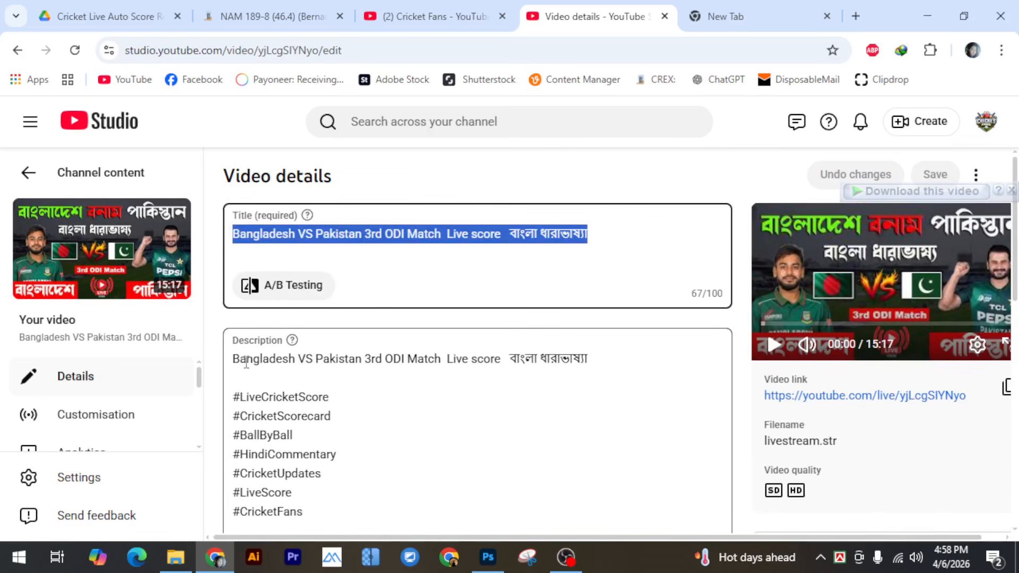
{"action": "left_click_drag", "start_coordinate": [234, 360], "coordinate": [603, 372]}
{"action": "left_click", "coordinate": [595, 364]}
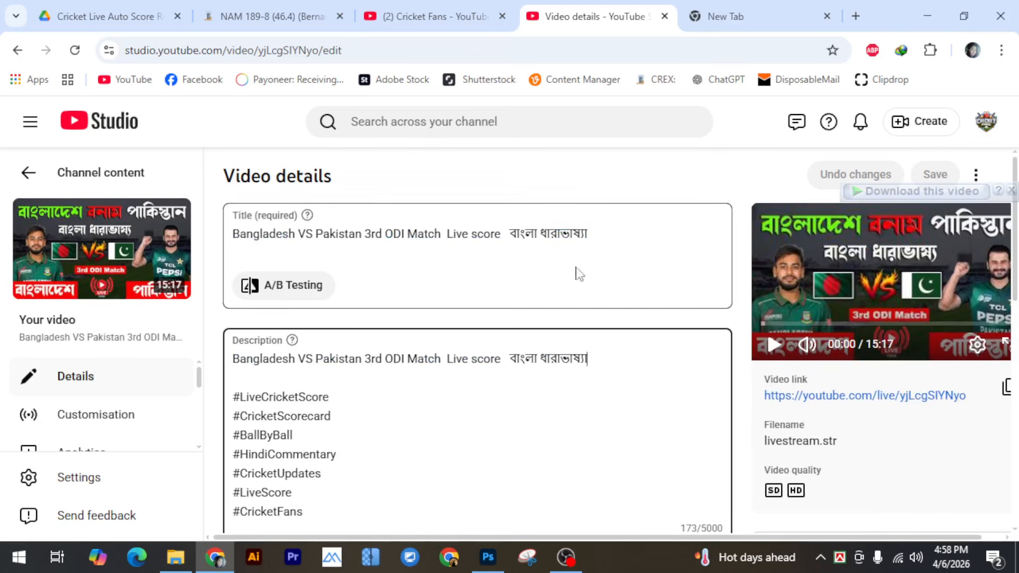
{"action": "left_click_drag", "start_coordinate": [596, 365], "coordinate": [233, 370]}
{"action": "left_click", "coordinate": [589, 361]}
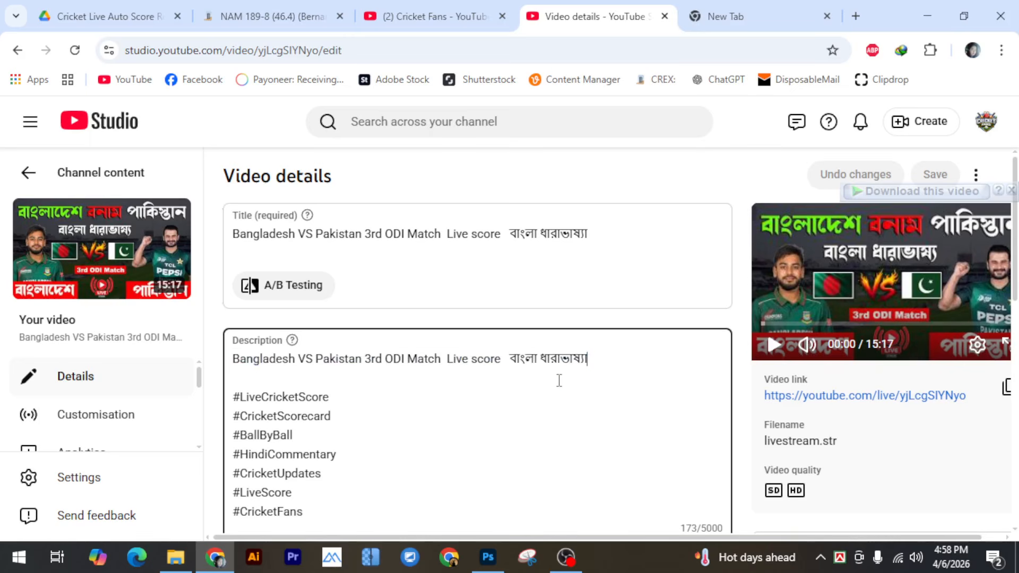
Examine the description's hashtags by highlighting #LiveCricketScore, and close the hashtag suggestions.
{"action": "scroll", "coordinate": [520, 395], "scroll_direction": "down", "scroll_amount": 2}
{"action": "left_click_drag", "start_coordinate": [238, 317], "coordinate": [342, 316]}
{"action": "left_click", "coordinate": [341, 315]}
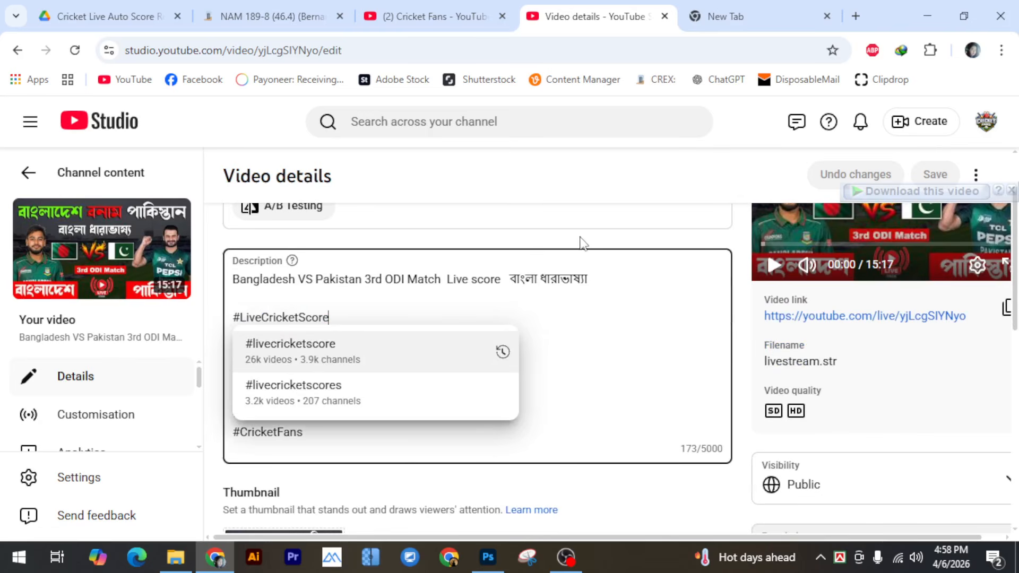
{"action": "scroll", "coordinate": [580, 244], "scroll_direction": "up", "scroll_amount": 1}
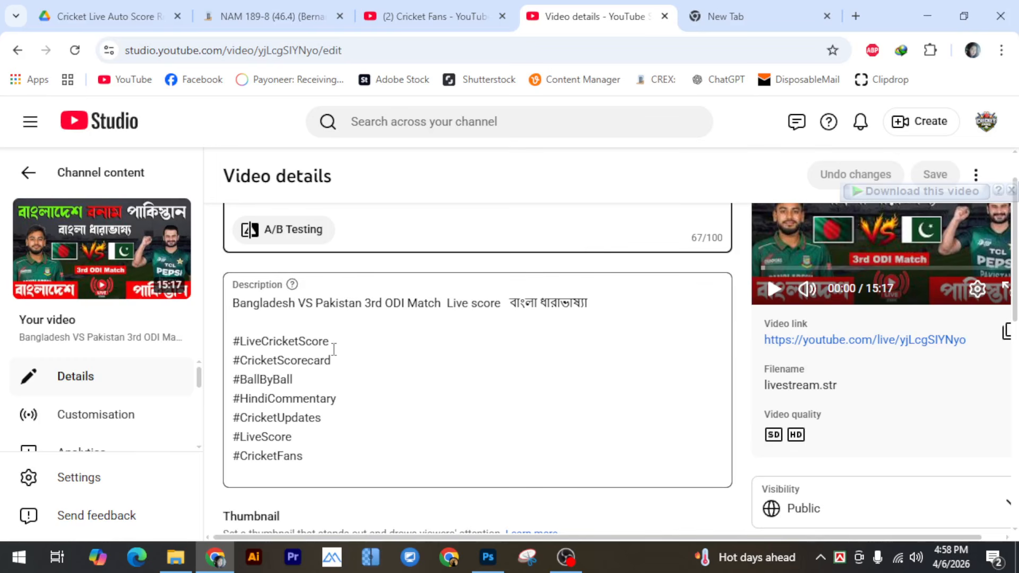
{"action": "left_click_drag", "start_coordinate": [340, 341], "coordinate": [231, 341]}
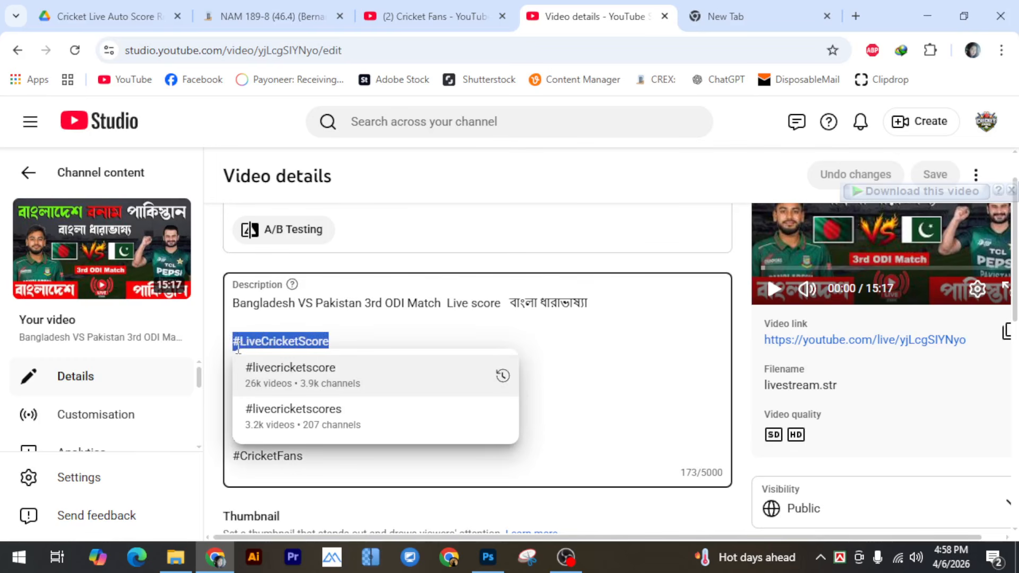
{"action": "left_click", "coordinate": [672, 268]}
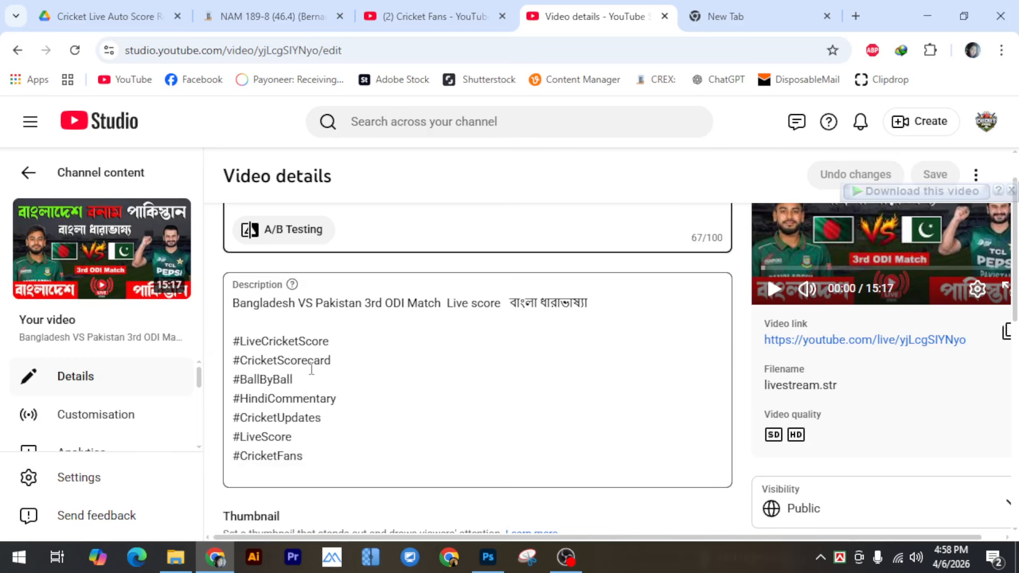
Examine the description's #CricketUpdates, #LiveScore and #CricketFans hashtags, highlighting the whole description text.
{"action": "left_click", "coordinate": [321, 423]}
{"action": "double_click", "coordinate": [294, 422]}
{"action": "left_click", "coordinate": [321, 420]}
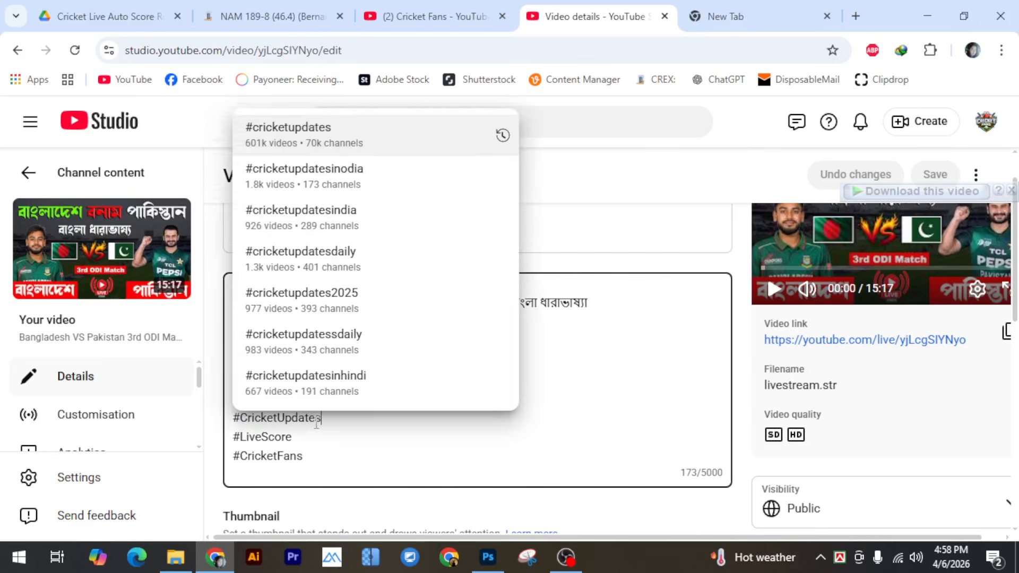
{"action": "left_click", "coordinate": [251, 440]}
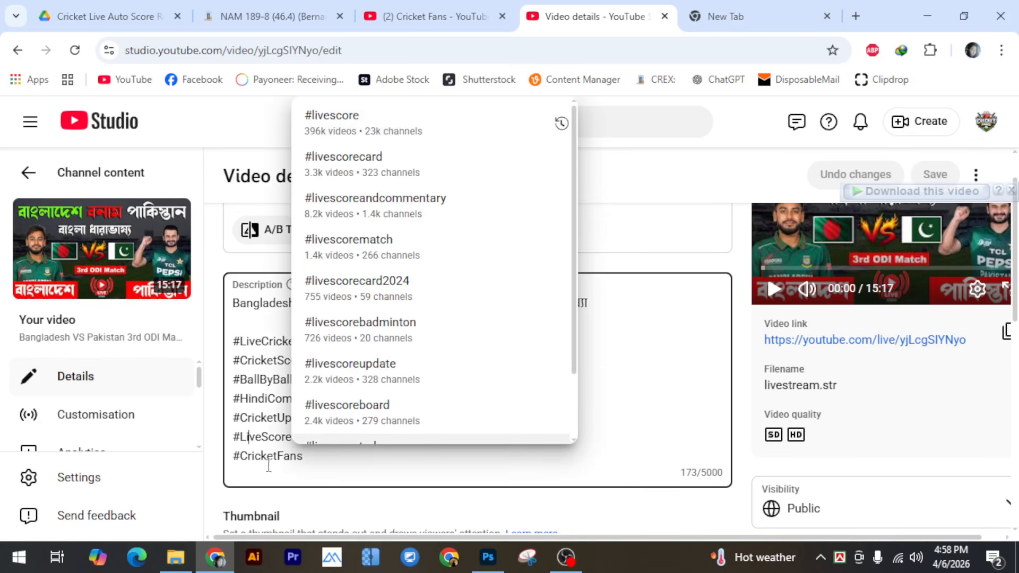
{"action": "left_click", "coordinate": [308, 459]}
{"action": "key", "text": "ctrl+a"}
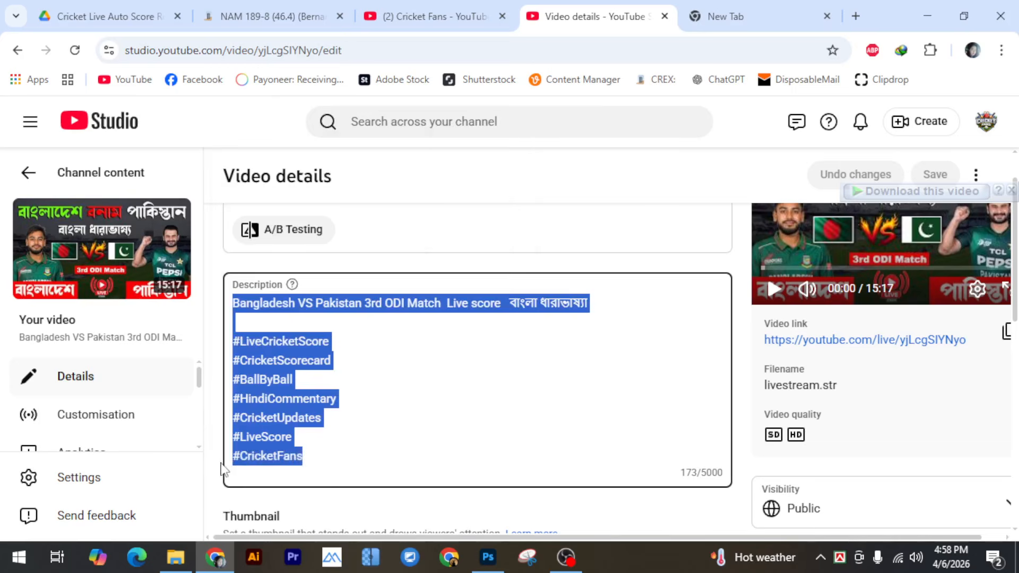
{"action": "left_click", "coordinate": [325, 462]}
{"action": "left_click", "coordinate": [607, 340]}
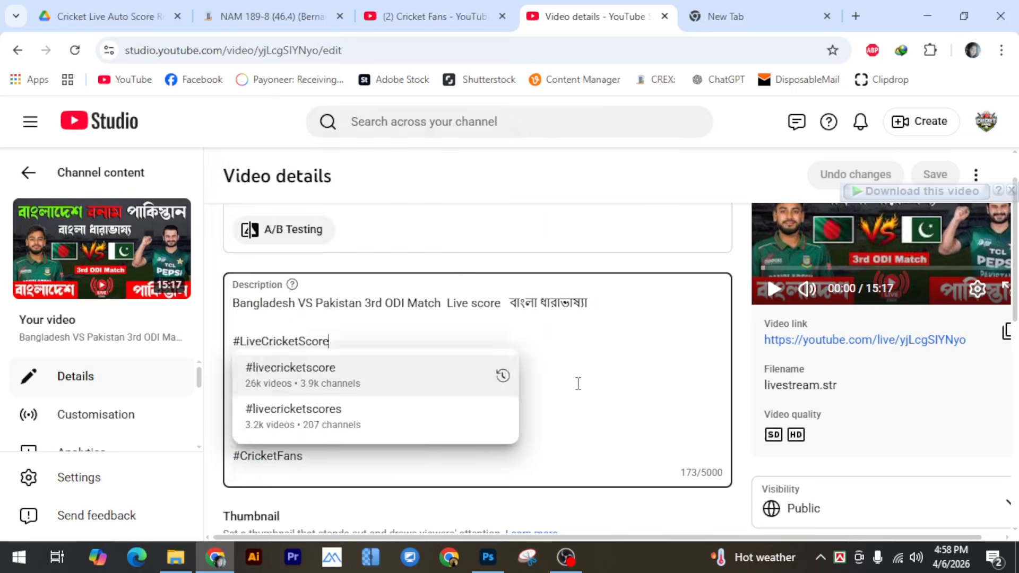
Close the hashtag suggestions and expand the additional video settings below the audience section.
{"action": "scroll", "coordinate": [496, 451], "scroll_direction": "down", "scroll_amount": 3}
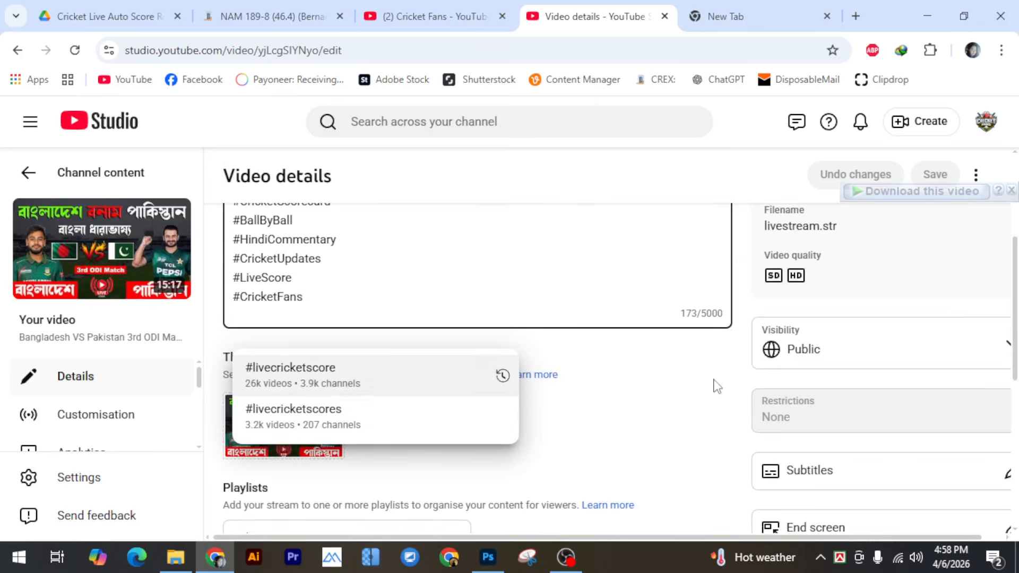
{"action": "left_click", "coordinate": [708, 399]}
{"action": "scroll", "coordinate": [307, 363], "scroll_direction": "down", "scroll_amount": 1}
{"action": "scroll", "coordinate": [307, 365], "scroll_direction": "down", "scroll_amount": 6}
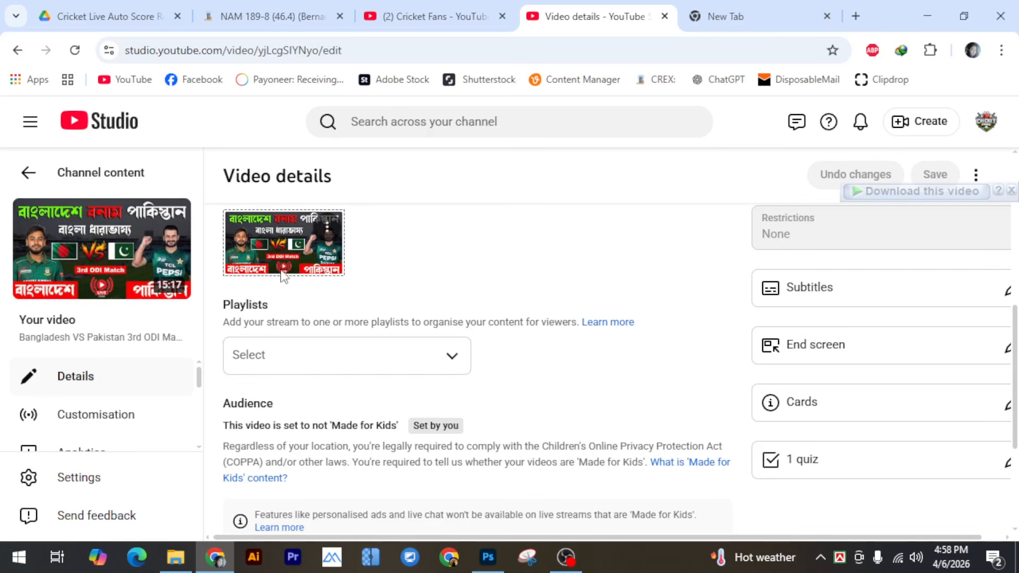
{"action": "scroll", "coordinate": [290, 302], "scroll_direction": "down", "scroll_amount": 4}
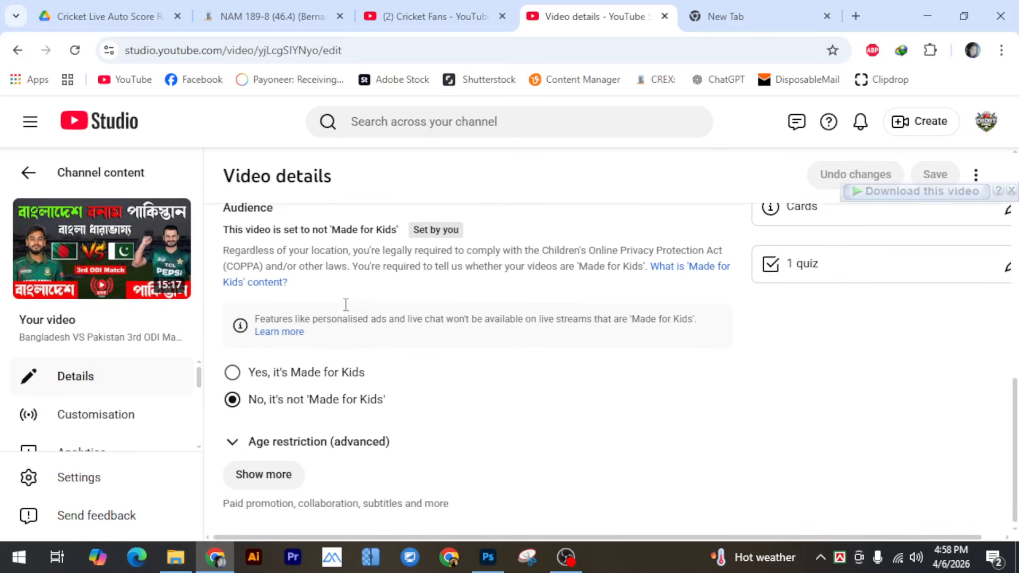
{"action": "left_click", "coordinate": [263, 471]}
{"action": "scroll", "coordinate": [425, 339], "scroll_direction": "down", "scroll_amount": 3}
{"action": "scroll", "coordinate": [430, 341], "scroll_direction": "down", "scroll_amount": 3}
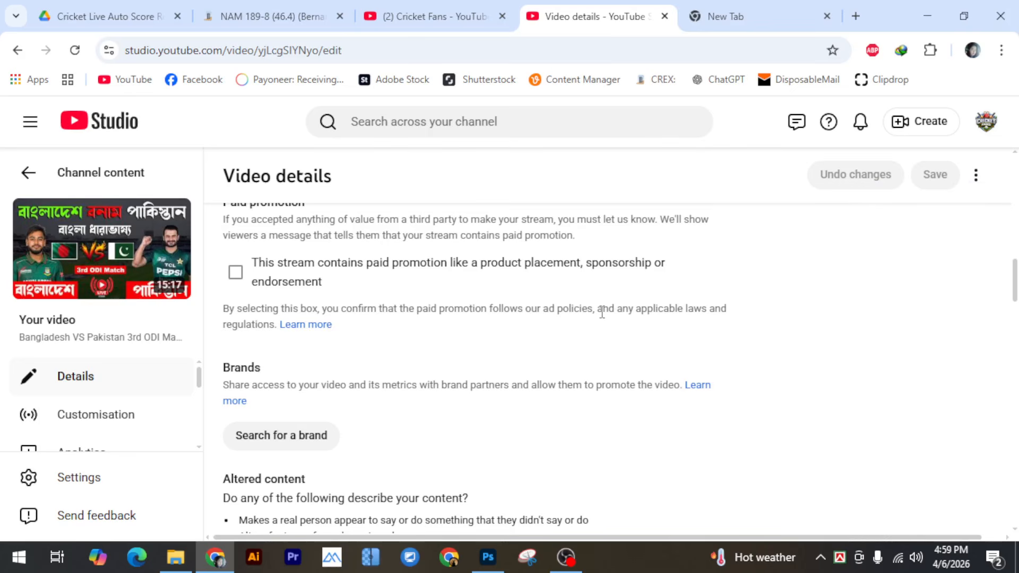
Examine the Altered content question and its selected answer, highlighting the Altered content heading.
{"action": "scroll", "coordinate": [539, 396], "scroll_direction": "down", "scroll_amount": 2}
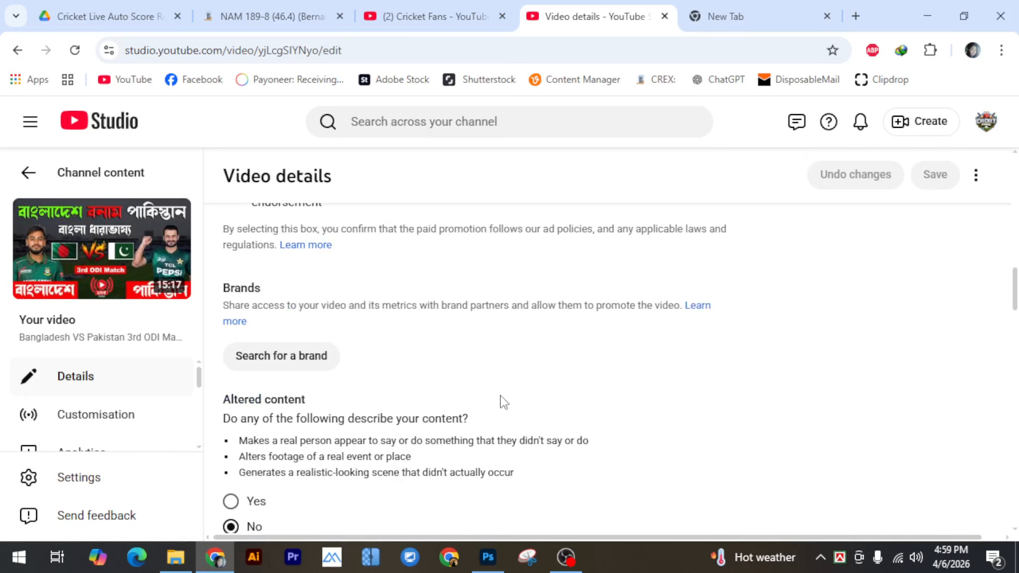
{"action": "scroll", "coordinate": [478, 351], "scroll_direction": "down", "scroll_amount": 4}
{"action": "scroll", "coordinate": [479, 348], "scroll_direction": "up", "scroll_amount": 2}
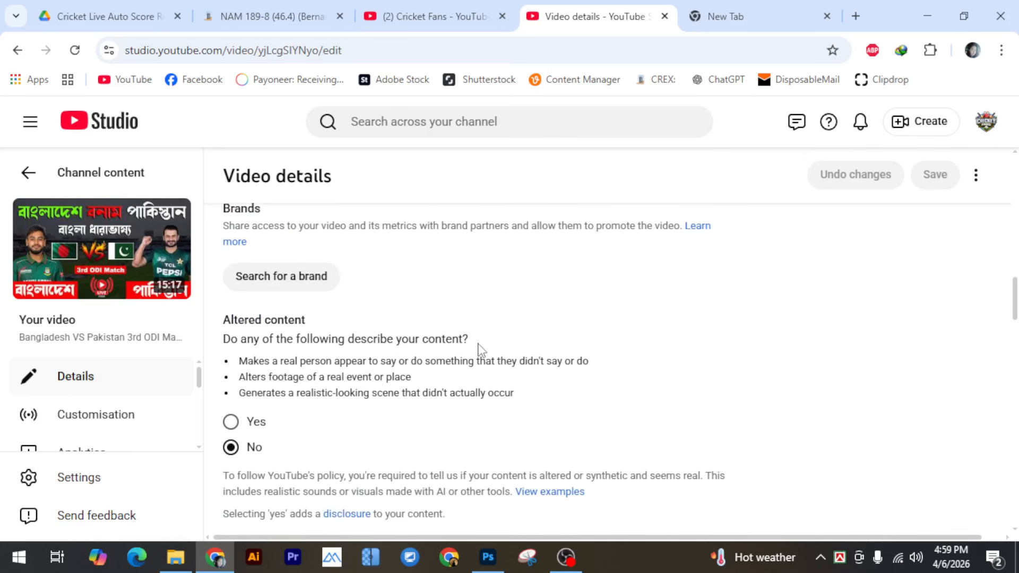
{"action": "left_click_drag", "start_coordinate": [225, 321], "coordinate": [201, 320]}
{"action": "left_click", "coordinate": [234, 325]}
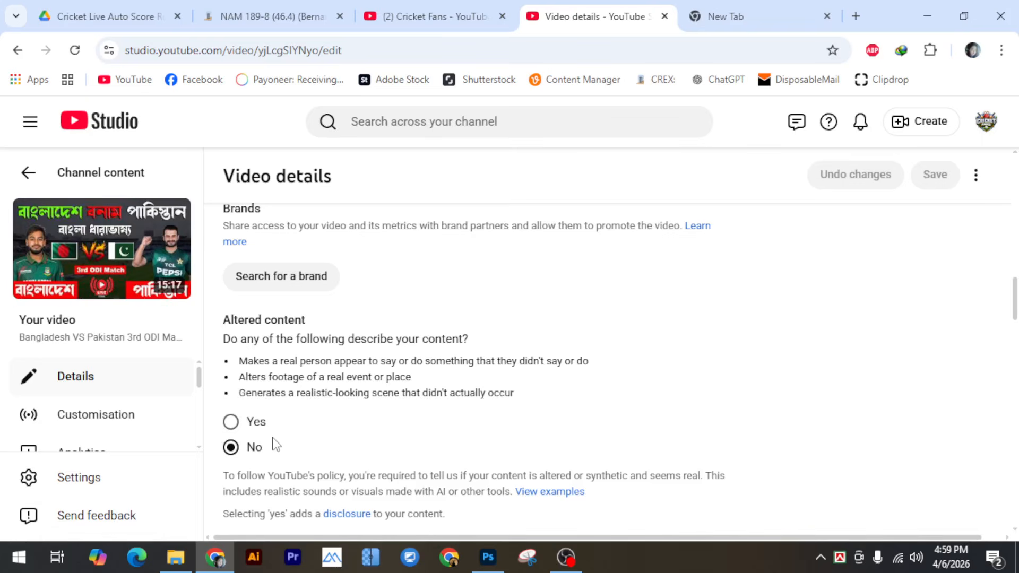
{"action": "scroll", "coordinate": [270, 438], "scroll_direction": "down", "scroll_amount": 2}
{"action": "scroll", "coordinate": [288, 387], "scroll_direction": "up", "scroll_amount": 2}
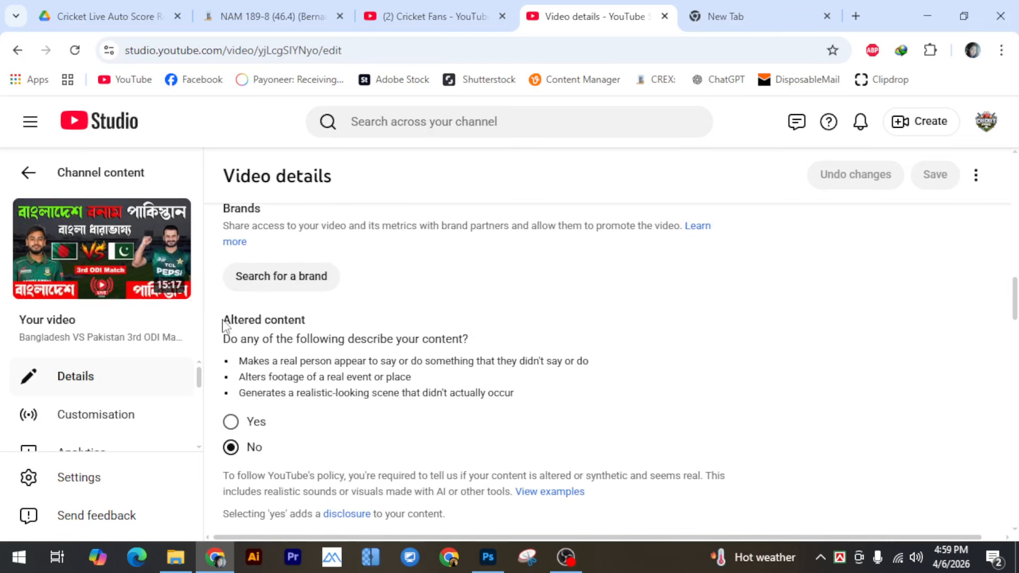
{"action": "left_click_drag", "start_coordinate": [223, 322], "coordinate": [320, 333]}
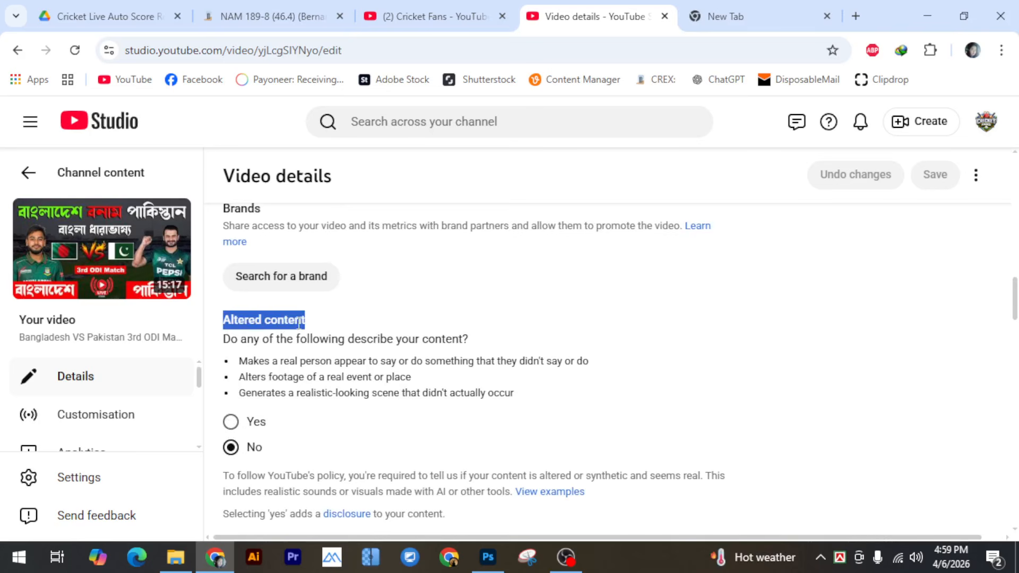
{"action": "left_click", "coordinate": [329, 305]}
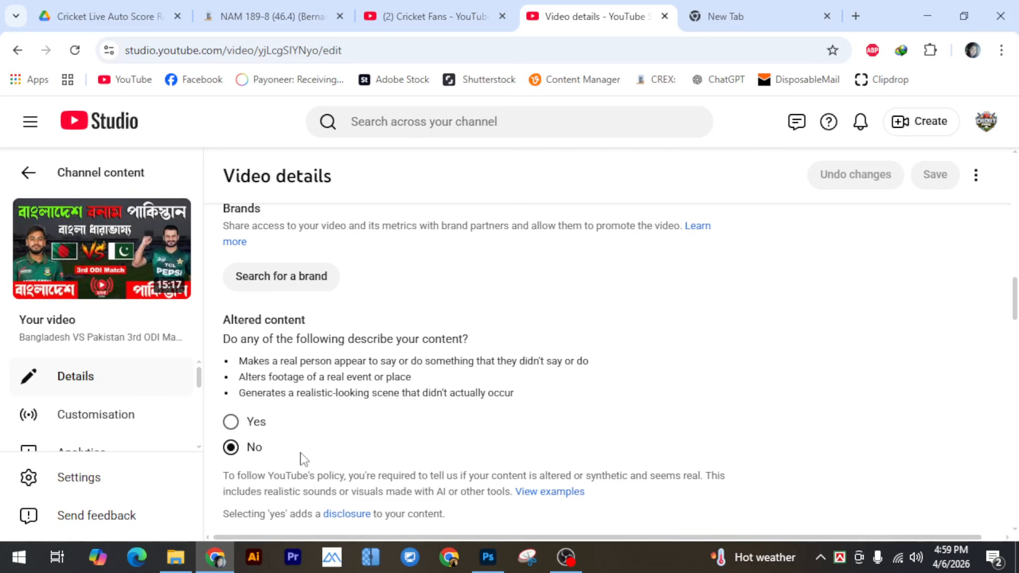
{"action": "scroll", "coordinate": [303, 458], "scroll_direction": "down", "scroll_amount": 1}
{"action": "left_click_drag", "start_coordinate": [268, 378], "coordinate": [258, 375]}
{"action": "left_click", "coordinate": [268, 371]}
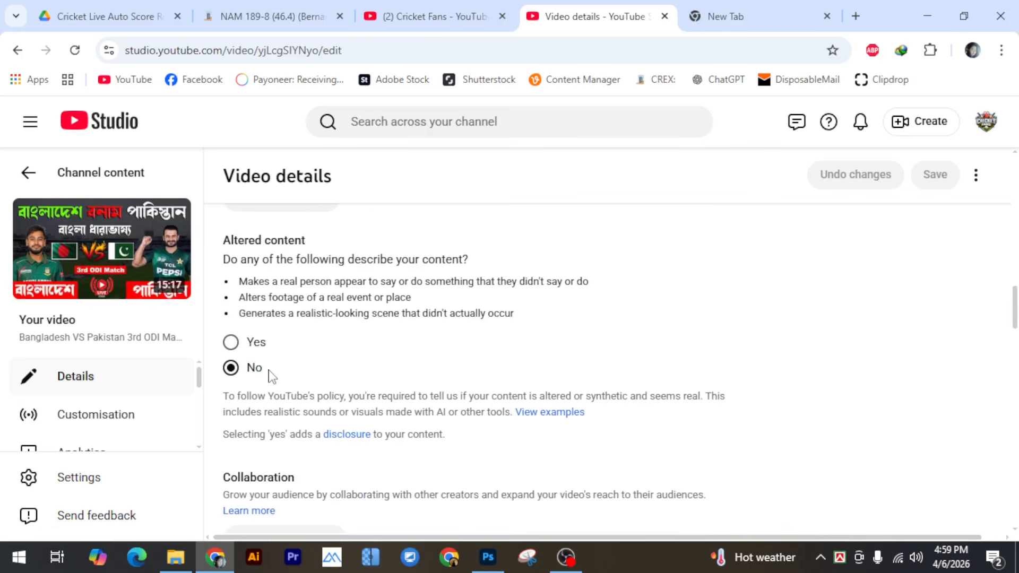
Remove the tag "team a vs team b live score" from the stream's tags and save the video details.
{"action": "scroll", "coordinate": [408, 333], "scroll_direction": "down", "scroll_amount": 13}
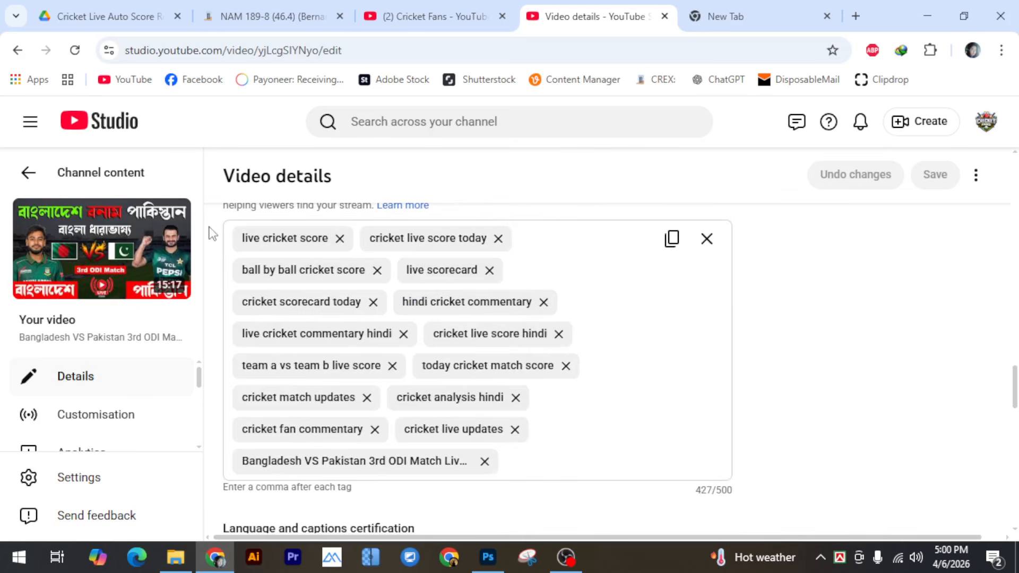
{"action": "scroll", "coordinate": [356, 321], "scroll_direction": "up", "scroll_amount": 2}
{"action": "scroll", "coordinate": [330, 345], "scroll_direction": "down", "scroll_amount": 2}
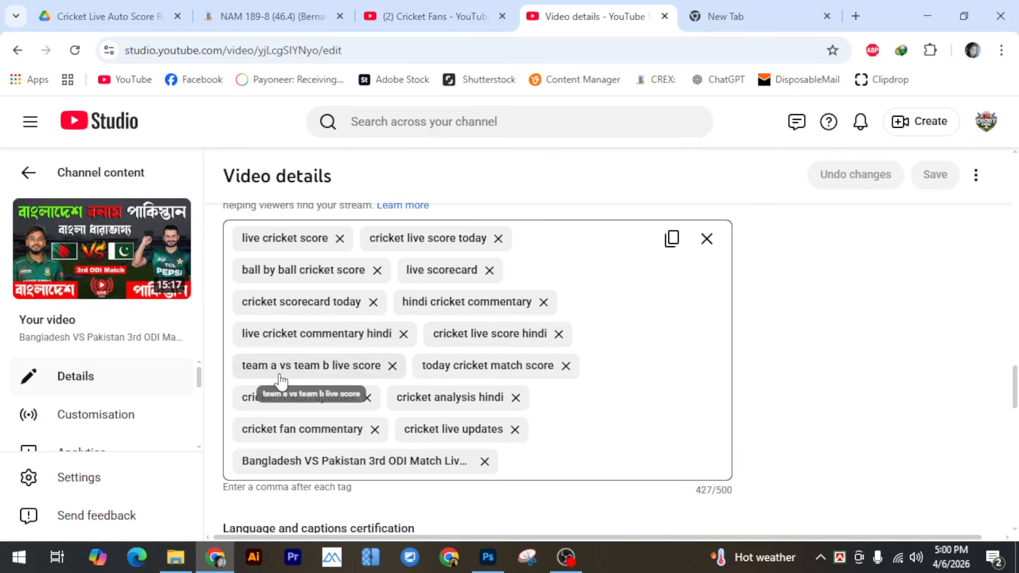
{"action": "left_click", "coordinate": [392, 366]}
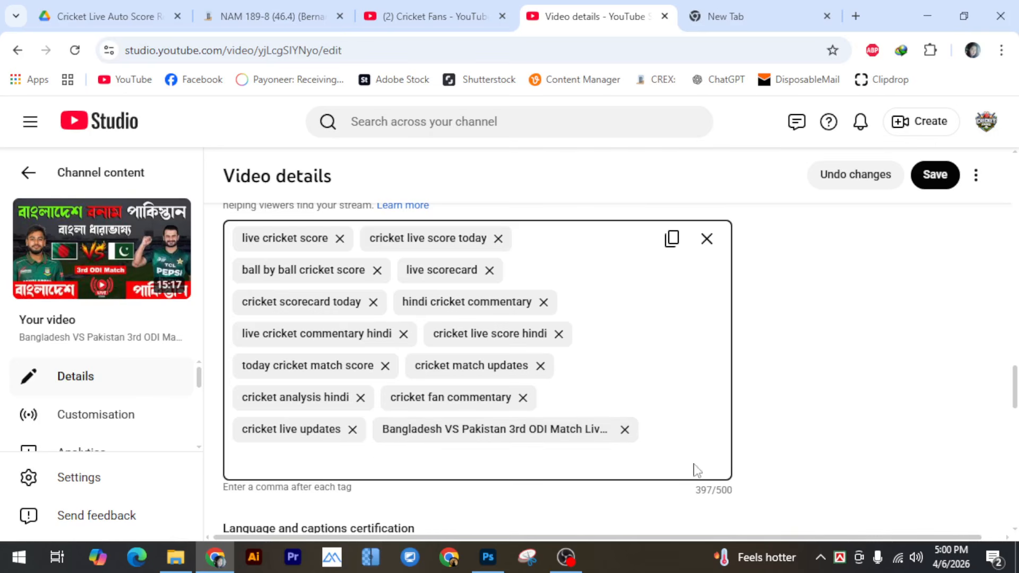
{"action": "scroll", "coordinate": [449, 485], "scroll_direction": "up", "scroll_amount": 2}
{"action": "scroll", "coordinate": [406, 485], "scroll_direction": "down", "scroll_amount": 2}
{"action": "scroll", "coordinate": [519, 372], "scroll_direction": "down", "scroll_amount": 1}
{"action": "scroll", "coordinate": [519, 400], "scroll_direction": "up", "scroll_amount": 3}
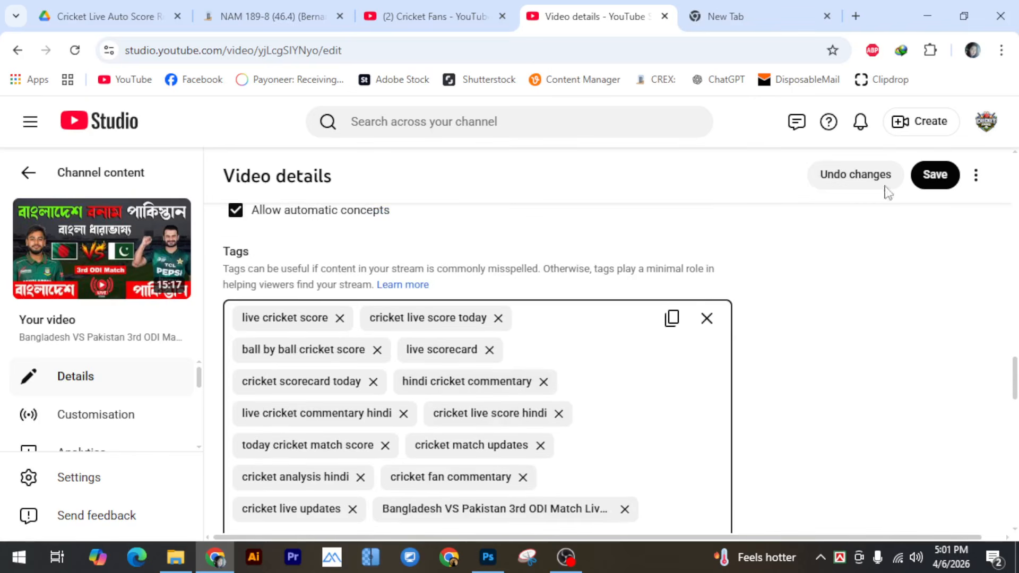
{"action": "left_click", "coordinate": [935, 174]}
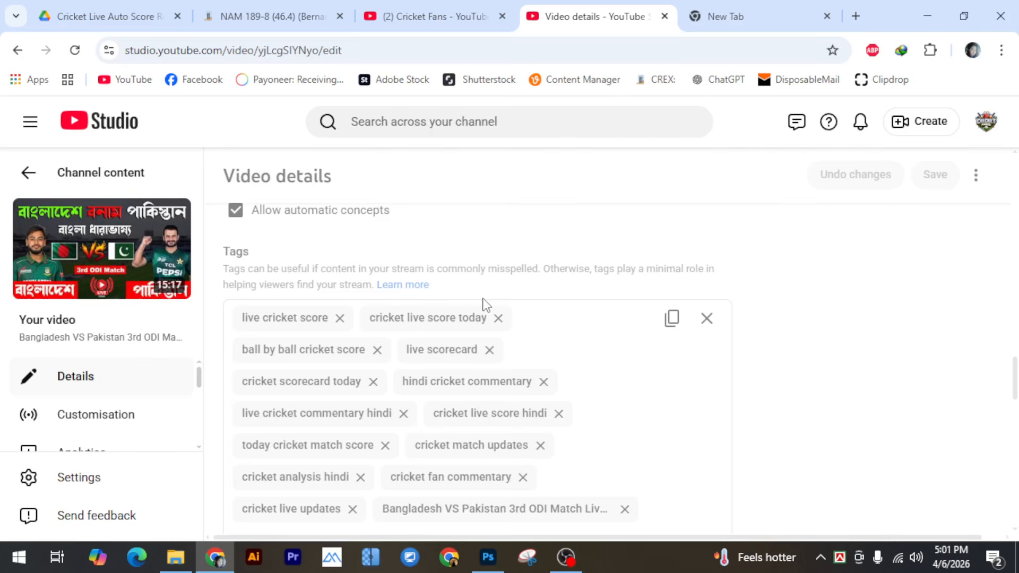
Return to the channel's list of live streams and examine the monetisation status of the replays.
{"action": "scroll", "coordinate": [461, 330], "scroll_direction": "up", "scroll_amount": 15}
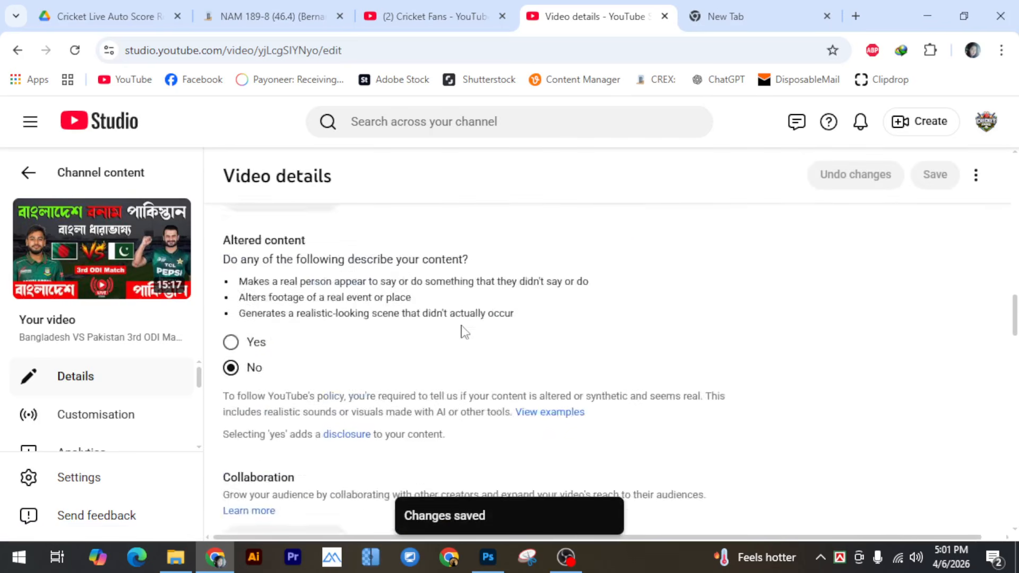
{"action": "left_click", "coordinate": [17, 50]}
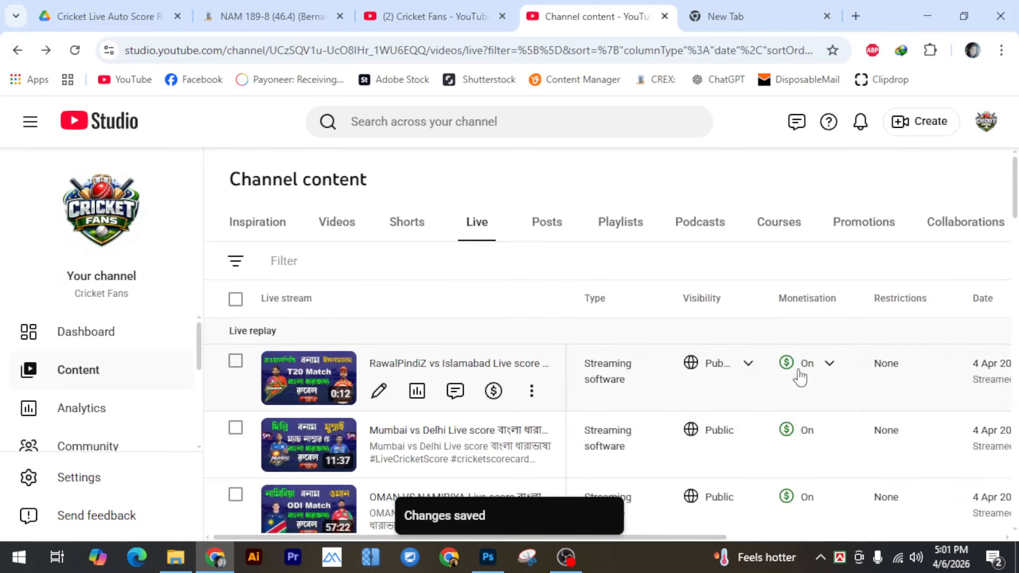
{"action": "mouse_move", "coordinate": [789, 370]}
{"action": "scroll", "coordinate": [791, 478], "scroll_direction": "down", "scroll_amount": 3}
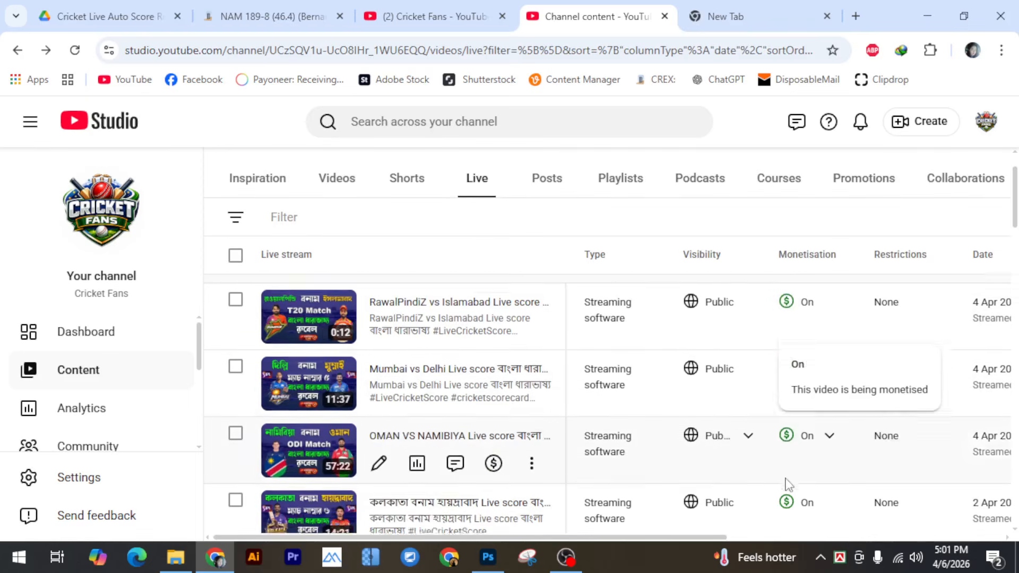
{"action": "scroll", "coordinate": [793, 484], "scroll_direction": "up", "scroll_amount": 3}
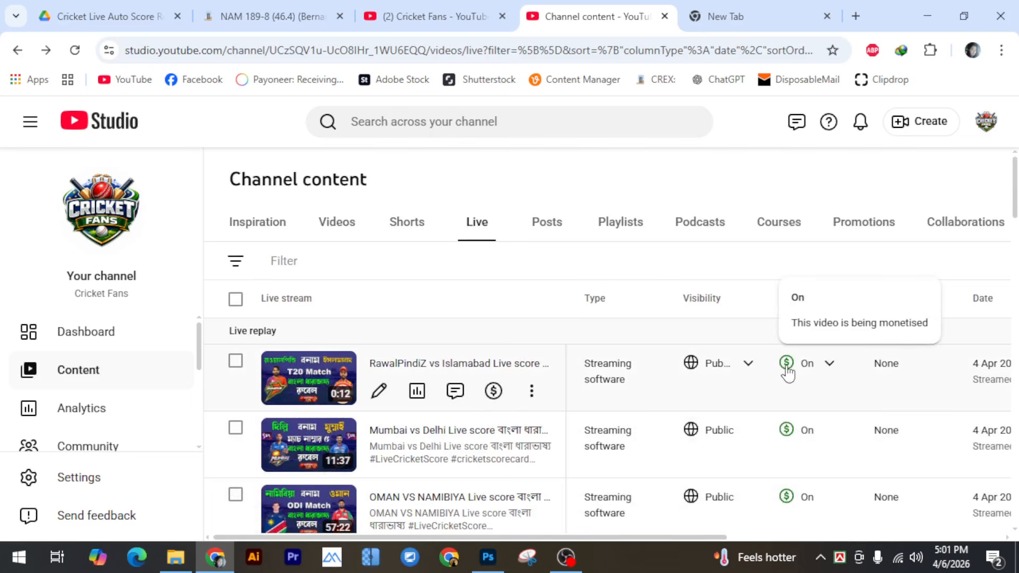
{"action": "left_click", "coordinate": [793, 260]}
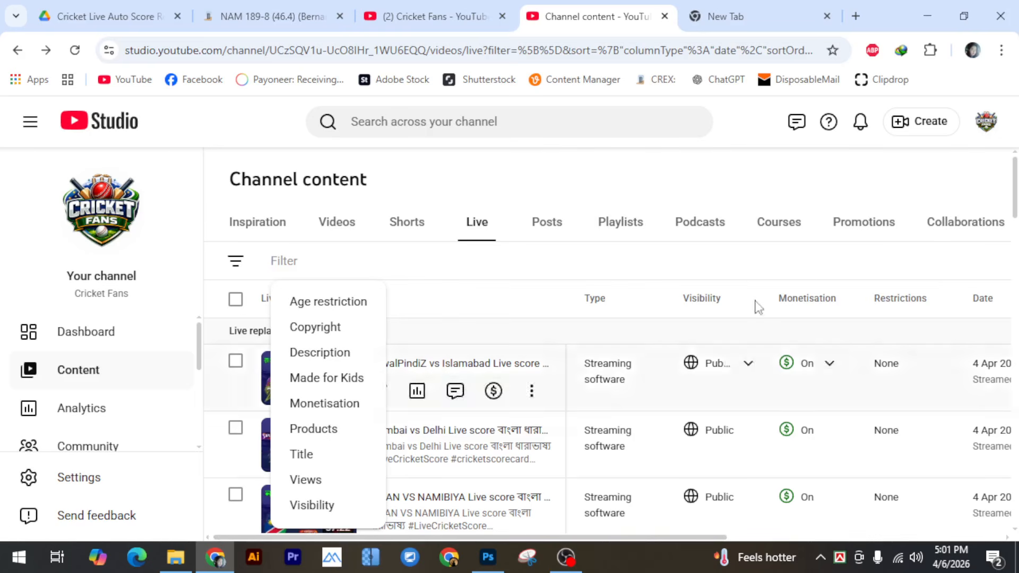
{"action": "left_click", "coordinate": [663, 197]}
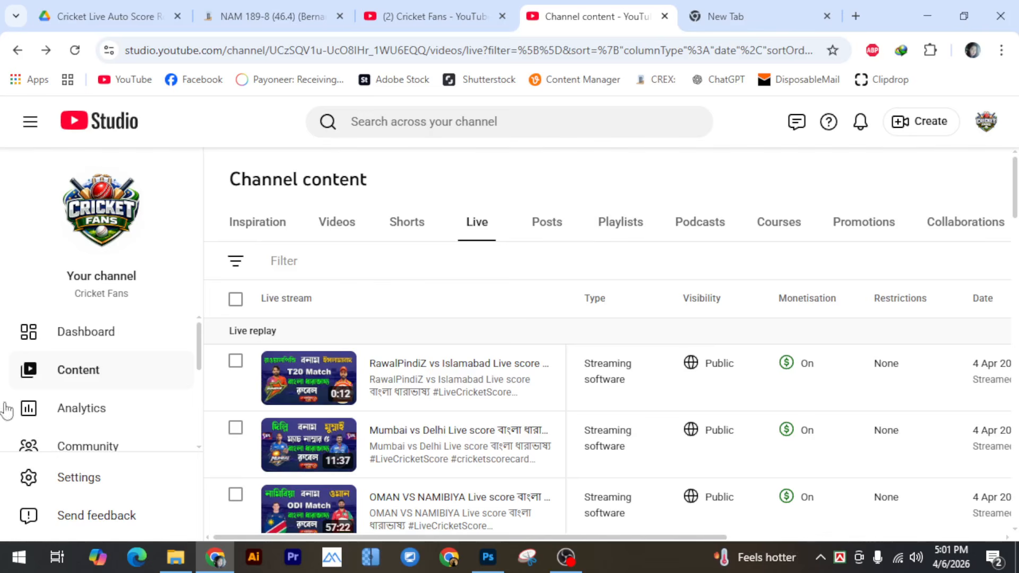
Open the channel dashboard and examine the 28-day views, watch time and estimated revenue by highlighting each figure.
{"action": "left_click", "coordinate": [67, 344]}
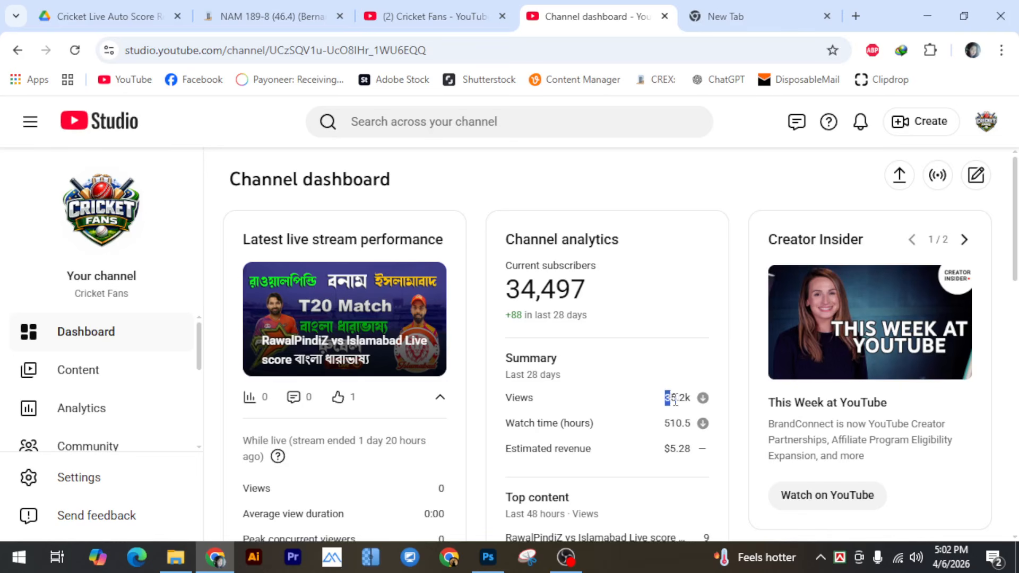
{"action": "left_click_drag", "start_coordinate": [670, 399], "coordinate": [694, 401]}
{"action": "left_click_drag", "start_coordinate": [664, 423], "coordinate": [695, 428]}
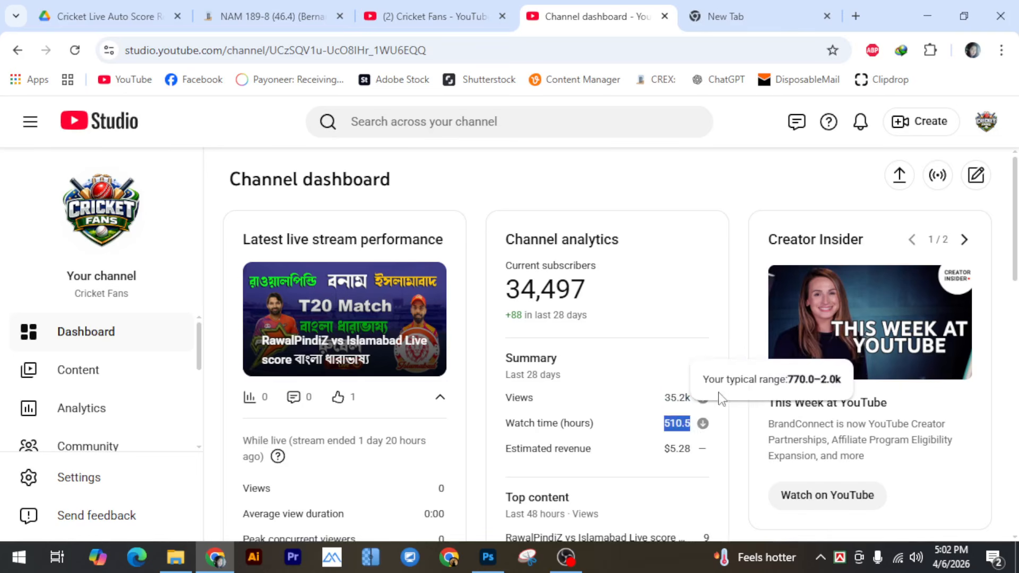
{"action": "left_click", "coordinate": [737, 344]}
{"action": "scroll", "coordinate": [731, 356], "scroll_direction": "down", "scroll_amount": 2}
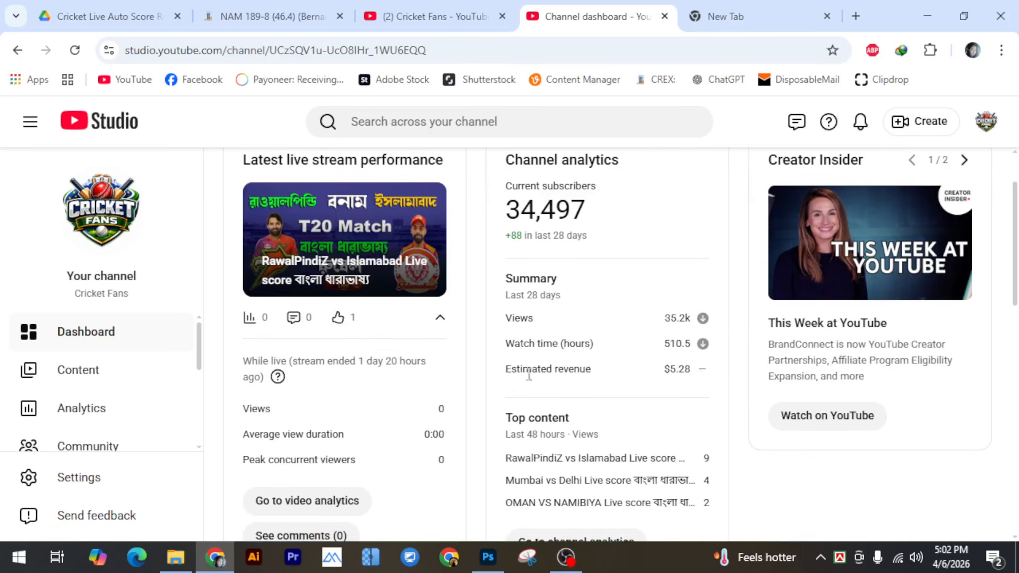
{"action": "scroll", "coordinate": [689, 451], "scroll_direction": "up", "scroll_amount": 2}
{"action": "left_click_drag", "start_coordinate": [663, 452], "coordinate": [692, 450]}
{"action": "left_click", "coordinate": [741, 345]}
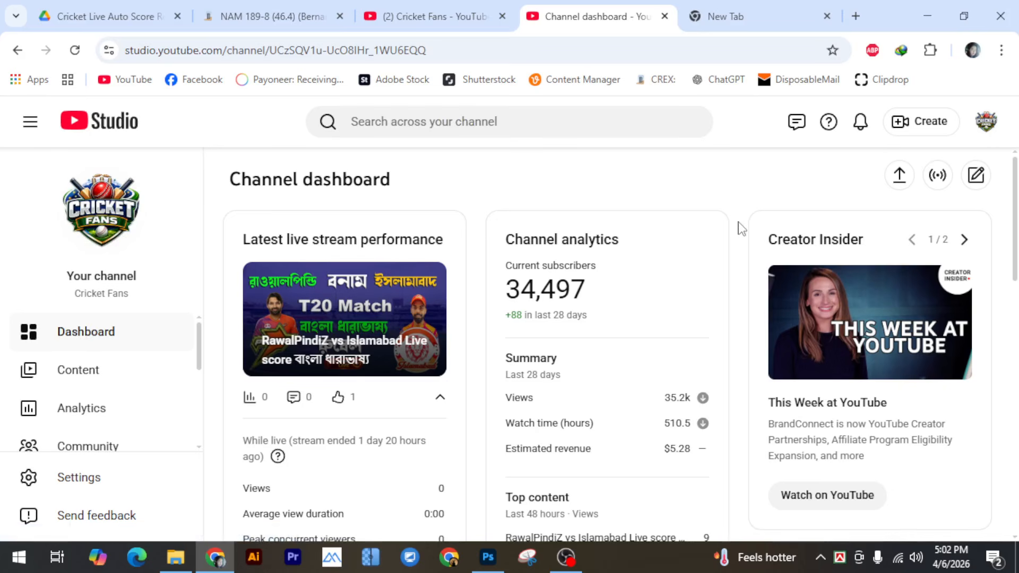
{"action": "left_click", "coordinate": [479, 12]}
{"action": "left_click", "coordinate": [614, 18]}
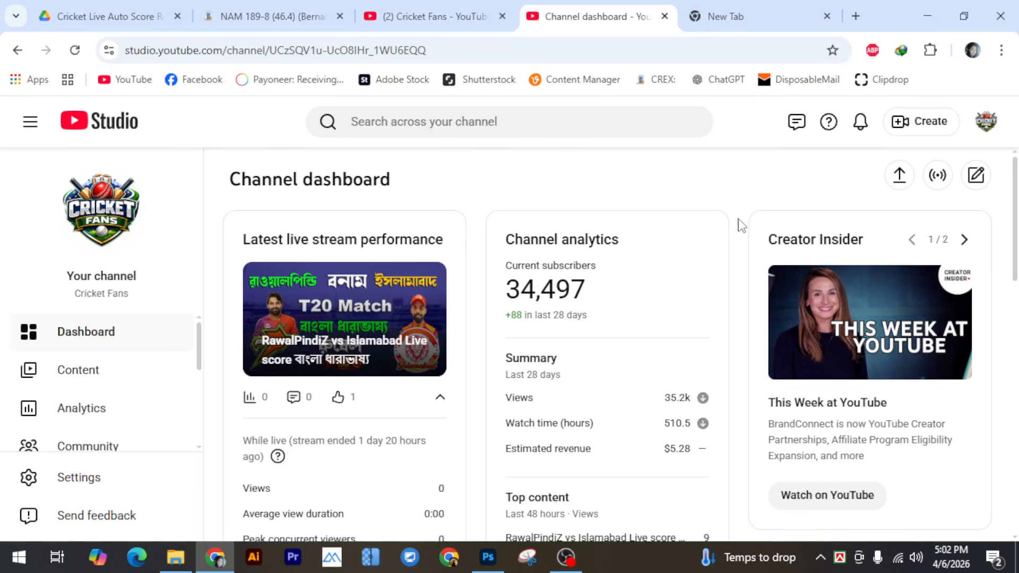
Minimise the browser and Photoshop to show the desktop, and move the Stadium Sound MP3 file to the middle of it.
{"action": "left_click", "coordinate": [922, 14]}
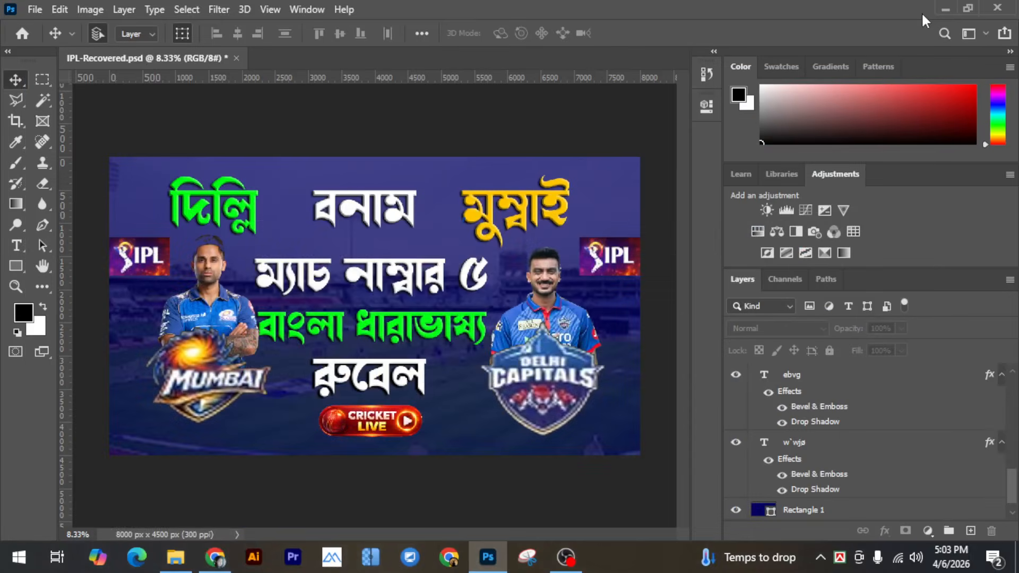
{"action": "left_click", "coordinate": [949, 6]}
{"action": "left_click_drag", "start_coordinate": [937, 216], "coordinate": [460, 387]}
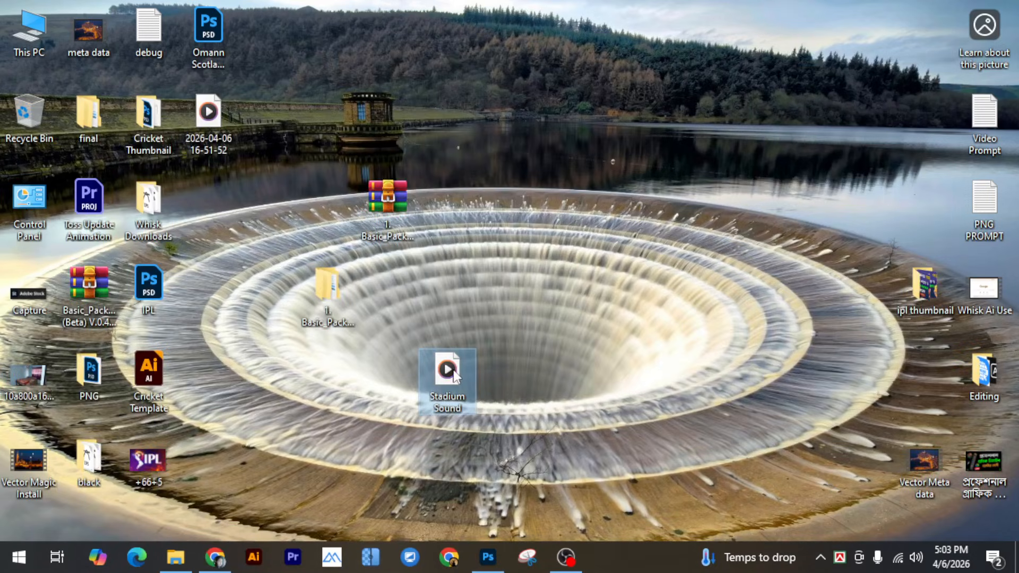
{"action": "left_click_drag", "start_coordinate": [443, 383], "coordinate": [563, 297]}
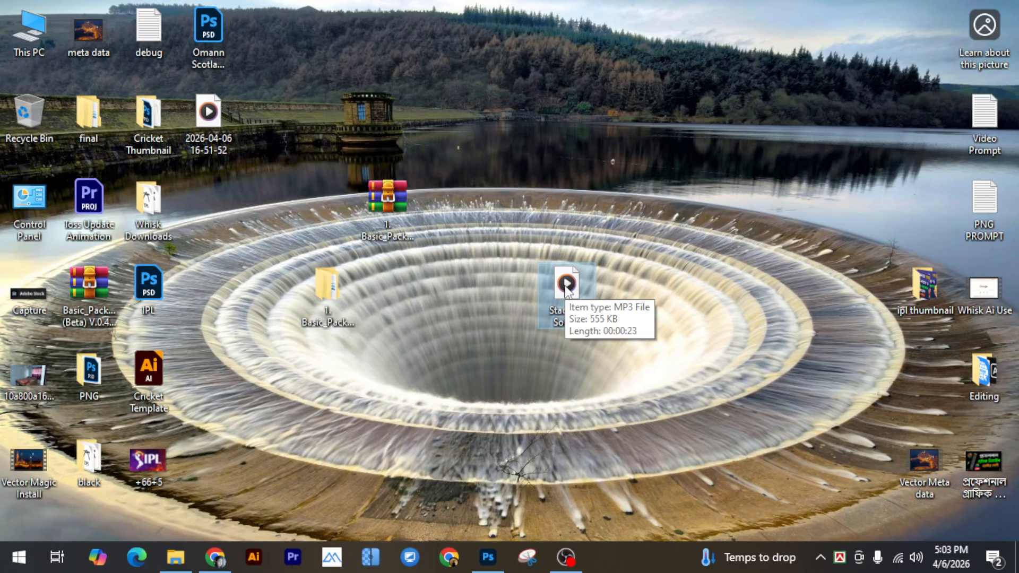
{"action": "left_click", "coordinate": [660, 292]}
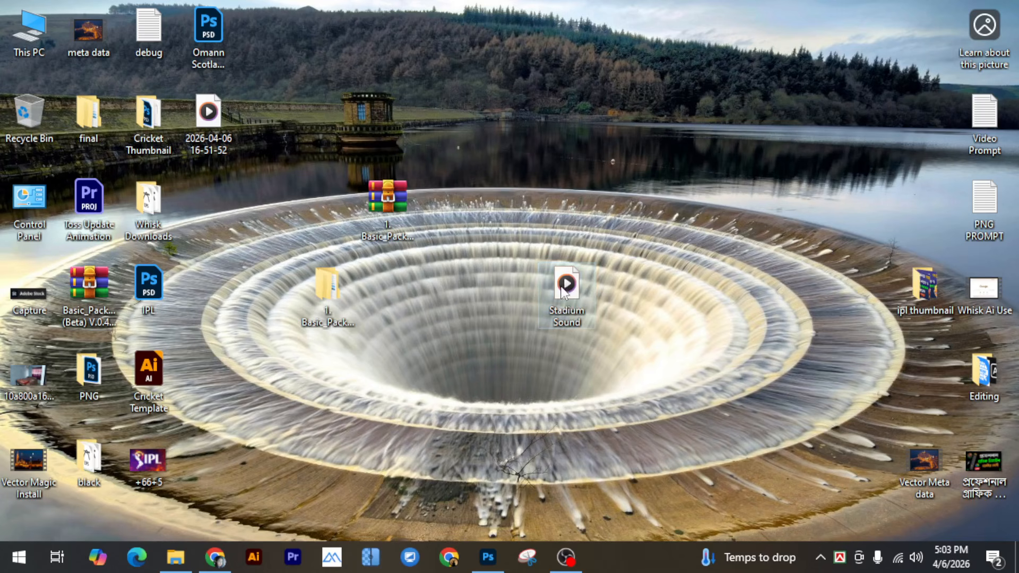
Move the Stadium Sound file one icon space farther from the Basic_Pack folder on the desktop.
{"action": "left_click", "coordinate": [564, 287]}
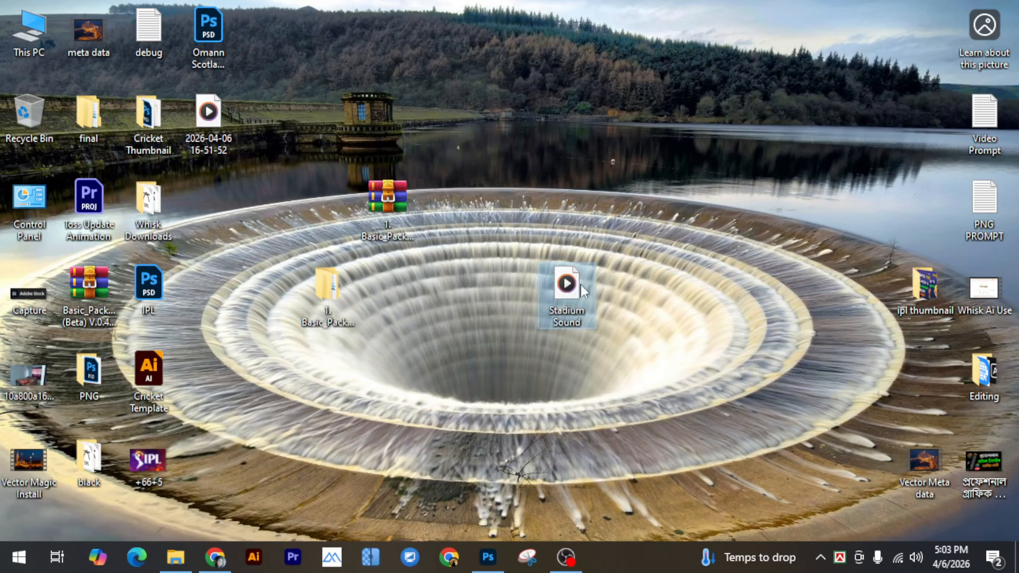
{"action": "left_click", "coordinate": [569, 283]}
{"action": "left_click_drag", "start_coordinate": [569, 287], "coordinate": [629, 290]}
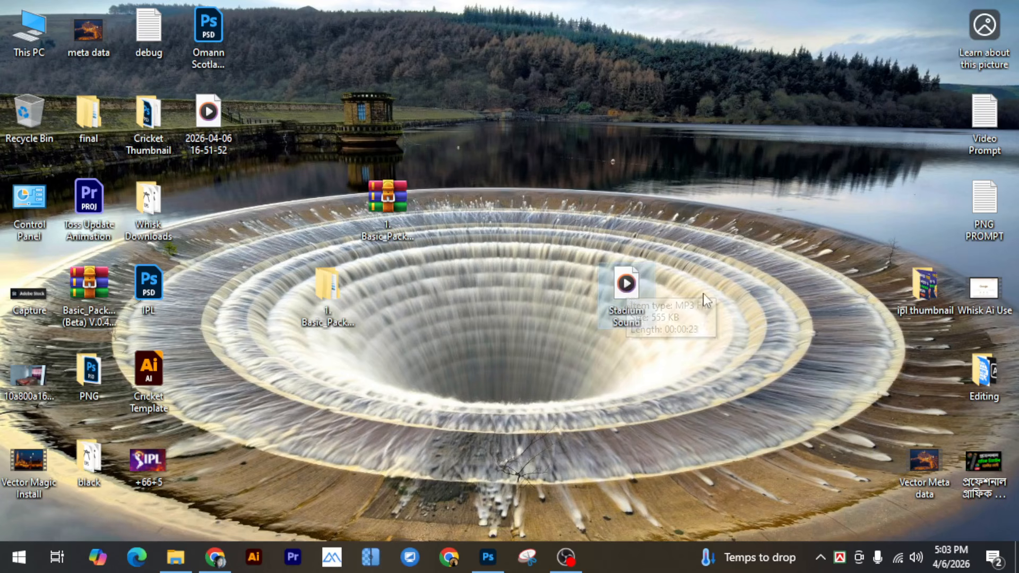
{"action": "left_click", "coordinate": [627, 291]}
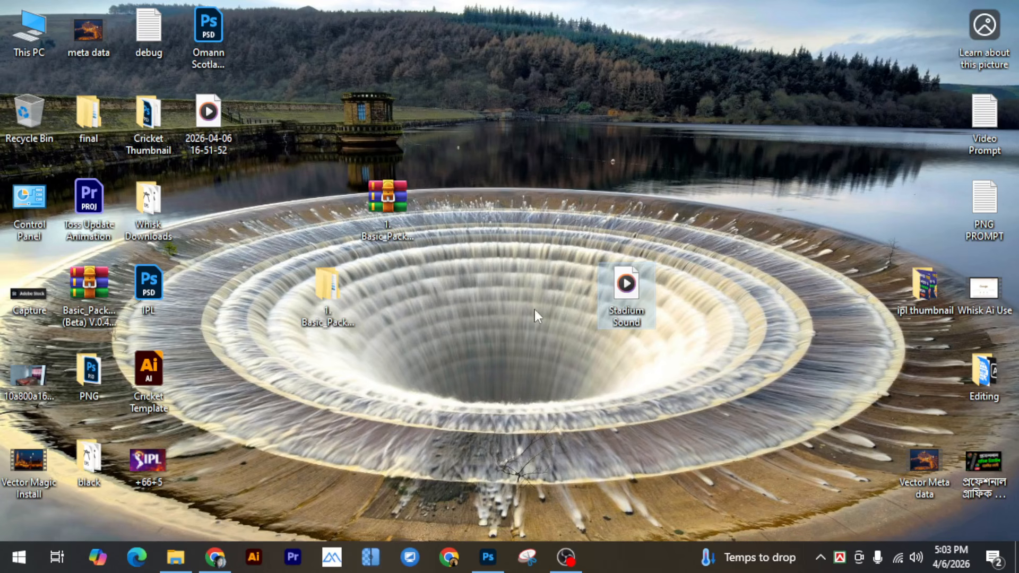
Switch to the browser's CREX live score page for NAM vs SCO and examine the match status by highlighting "Rain Stops play".
{"action": "left_click", "coordinate": [214, 558]}
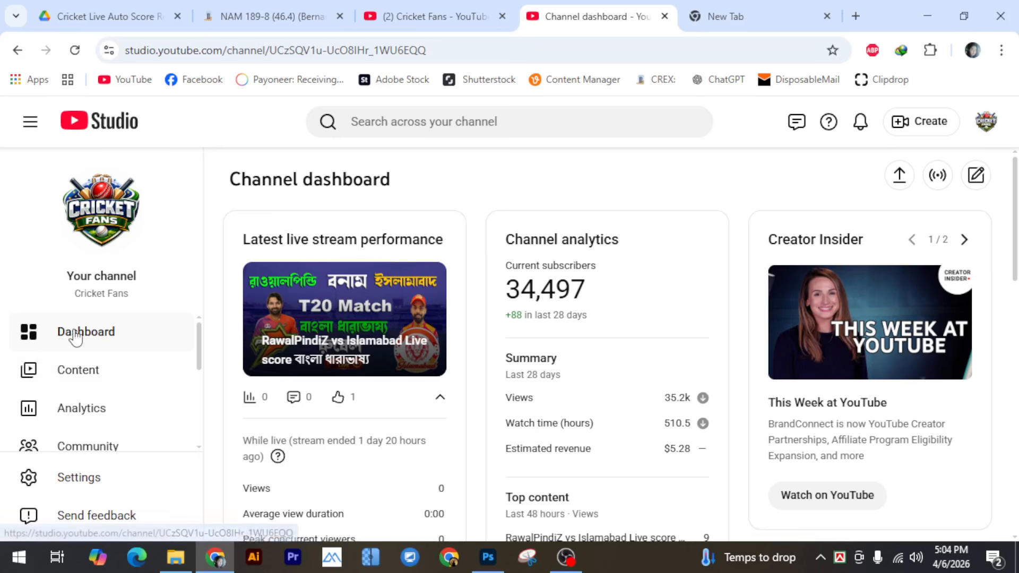
{"action": "left_click", "coordinate": [244, 8]}
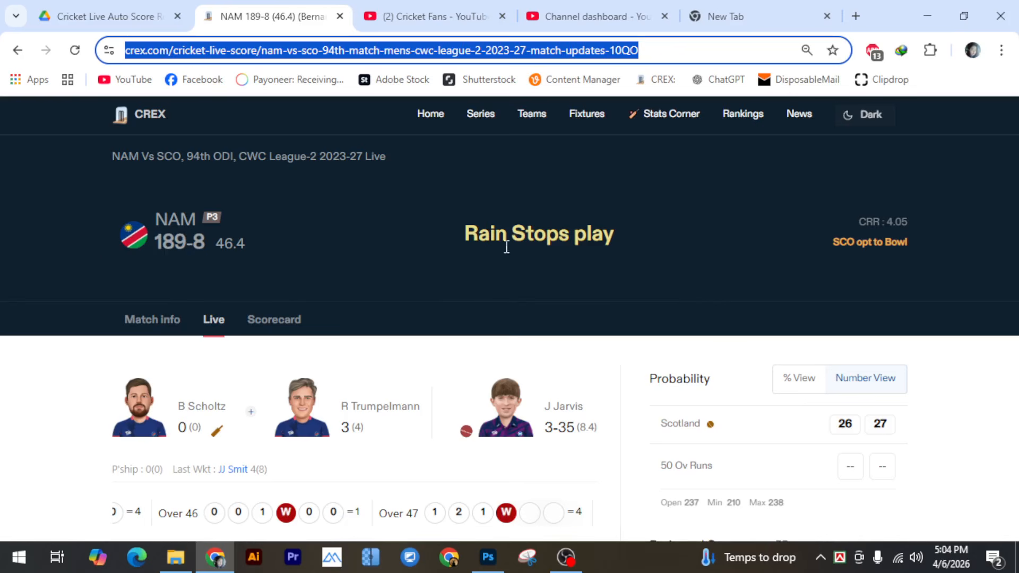
{"action": "left_click_drag", "start_coordinate": [463, 229], "coordinate": [614, 237]}
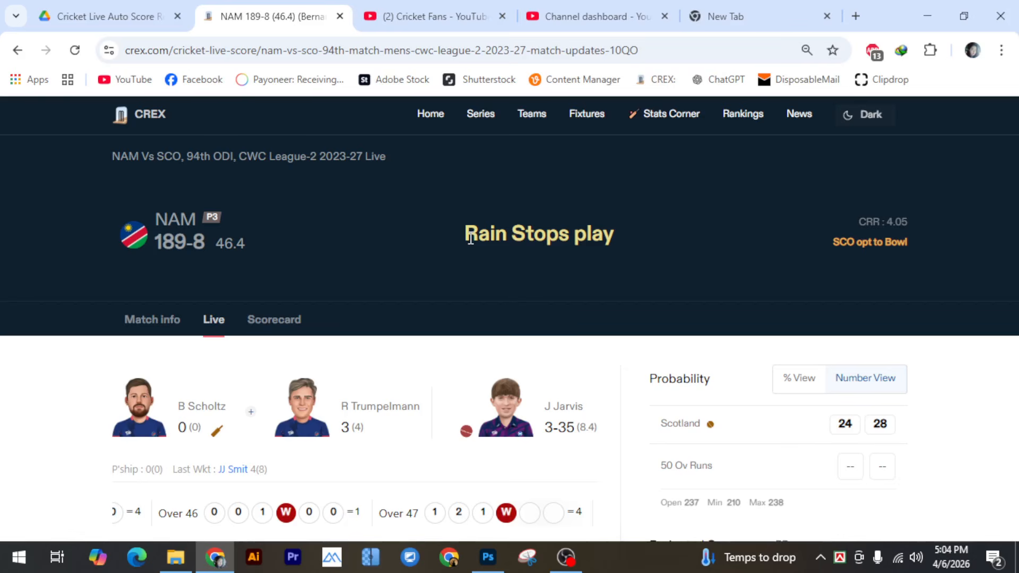
{"action": "left_click_drag", "start_coordinate": [470, 239], "coordinate": [642, 242]}
{"action": "left_click", "coordinate": [614, 229]}
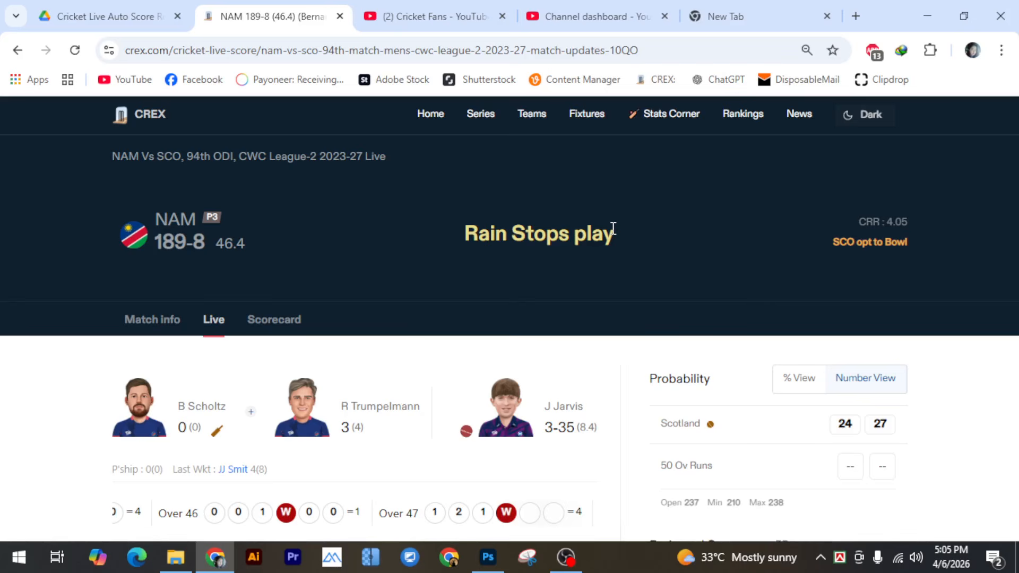
{"action": "left_click_drag", "start_coordinate": [625, 240], "coordinate": [440, 247]}
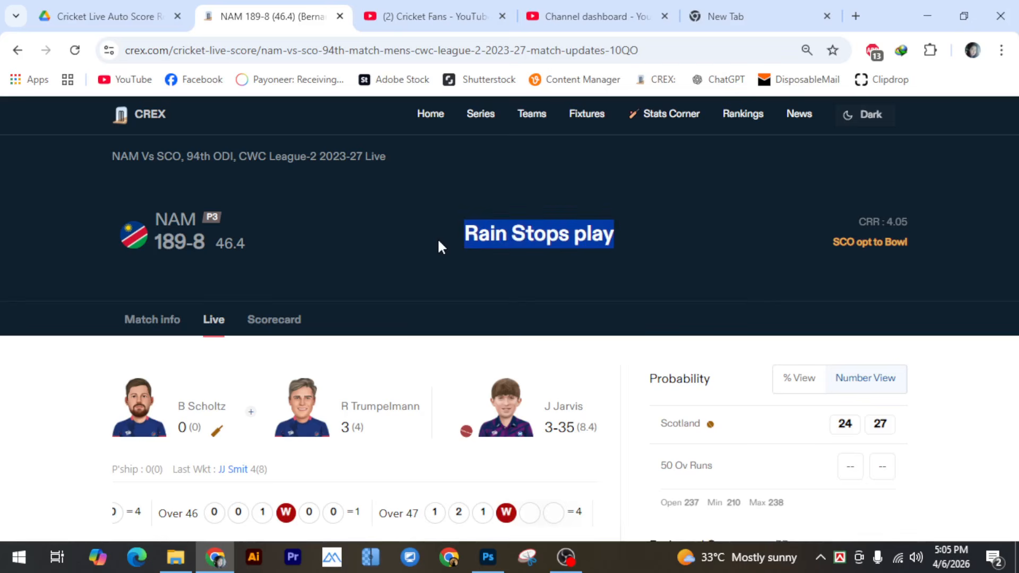
{"action": "left_click", "coordinate": [466, 238]}
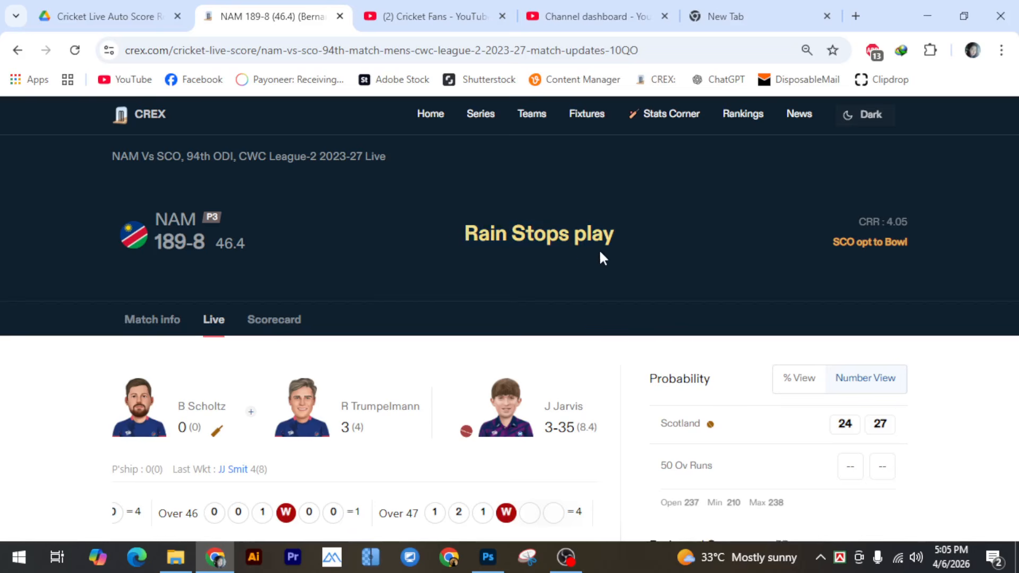
{"action": "mouse_move", "coordinate": [613, 237]}
{"action": "left_mouse_down"}
{"action": "mouse_move", "coordinate": [465, 245]}
{"action": "mouse_move", "coordinate": [623, 237]}
{"action": "left_mouse_up"}
{"action": "left_click", "coordinate": [488, 244]}
{"action": "left_click", "coordinate": [613, 234]}
Start a new live stream from the channel dashboard in YouTube Studio and look over the encoder preview and live chat.
{"action": "left_click", "coordinate": [591, 15]}
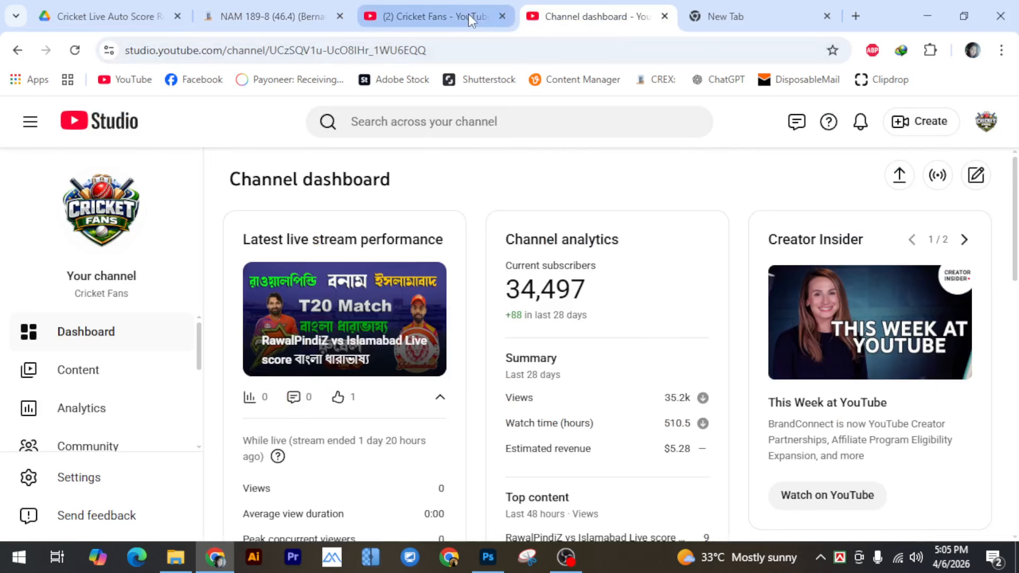
{"action": "left_click", "coordinate": [926, 123]}
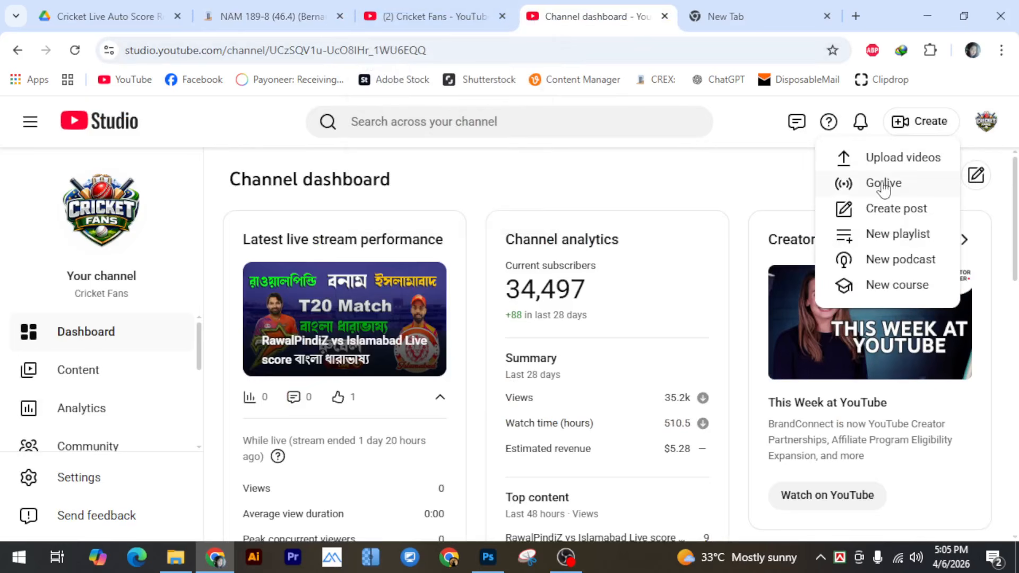
{"action": "left_click", "coordinate": [886, 183]}
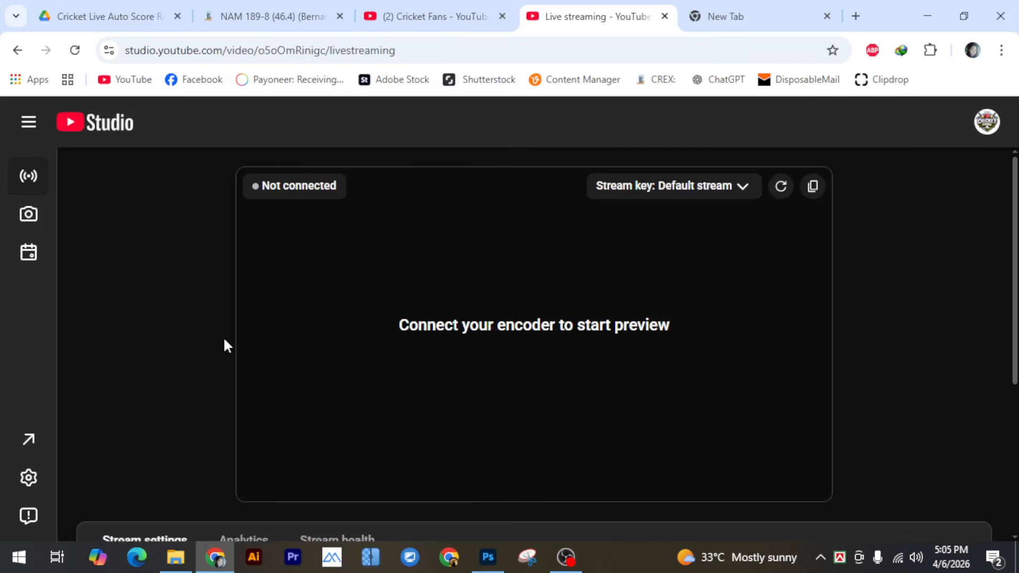
{"action": "left_click_drag", "start_coordinate": [451, 536], "coordinate": [597, 486]}
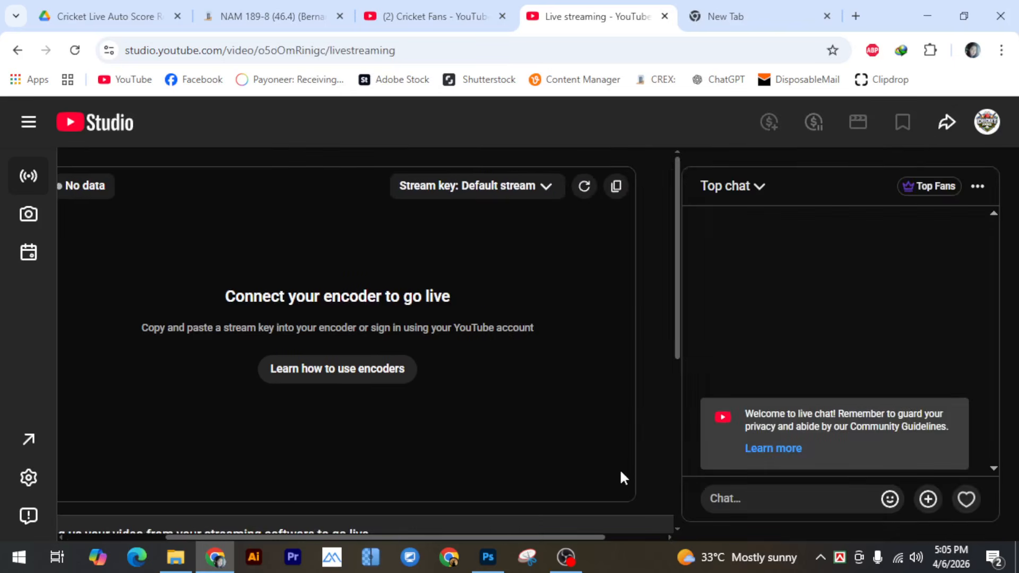
{"action": "scroll", "coordinate": [610, 478], "scroll_direction": "down", "scroll_amount": 4}
{"action": "scroll", "coordinate": [573, 491], "scroll_direction": "up", "scroll_amount": 4}
{"action": "left_click_drag", "start_coordinate": [366, 536], "coordinate": [348, 535]}
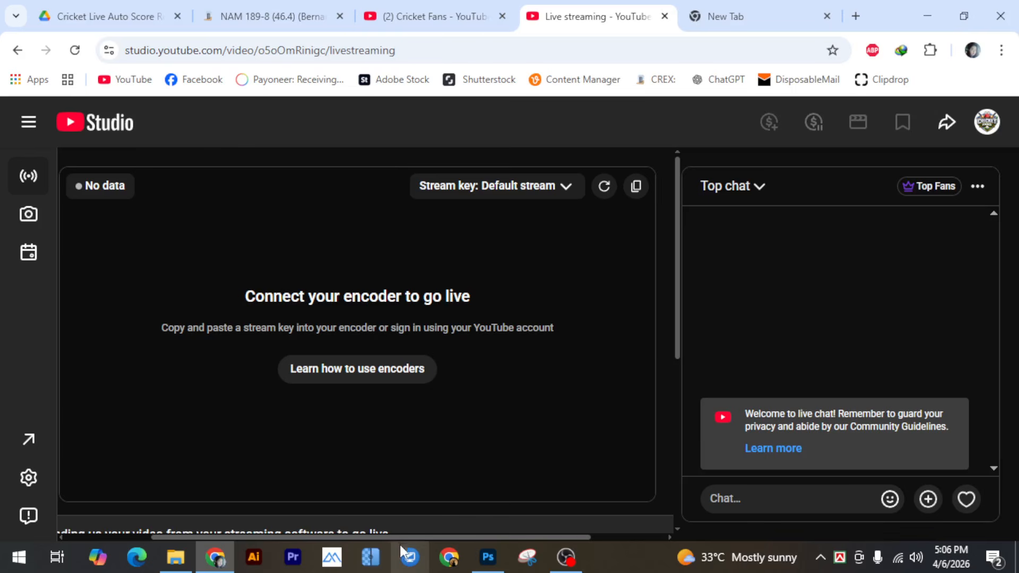
{"action": "left_click_drag", "start_coordinate": [397, 536], "coordinate": [386, 536]}
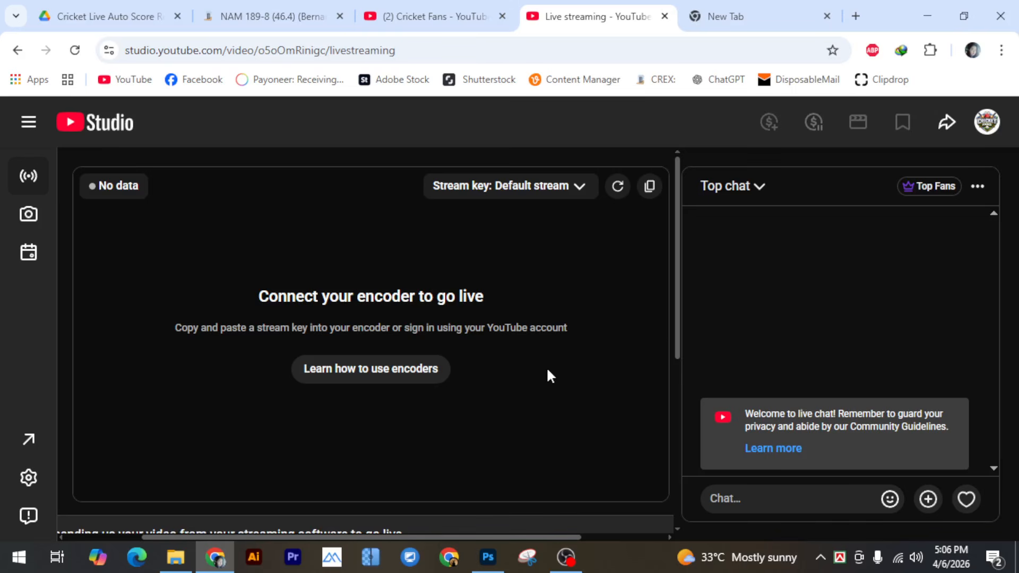
Open the live chat's poll form, examine its Yes and No answer options, and close it without starting a poll.
{"action": "left_click", "coordinate": [929, 497]}
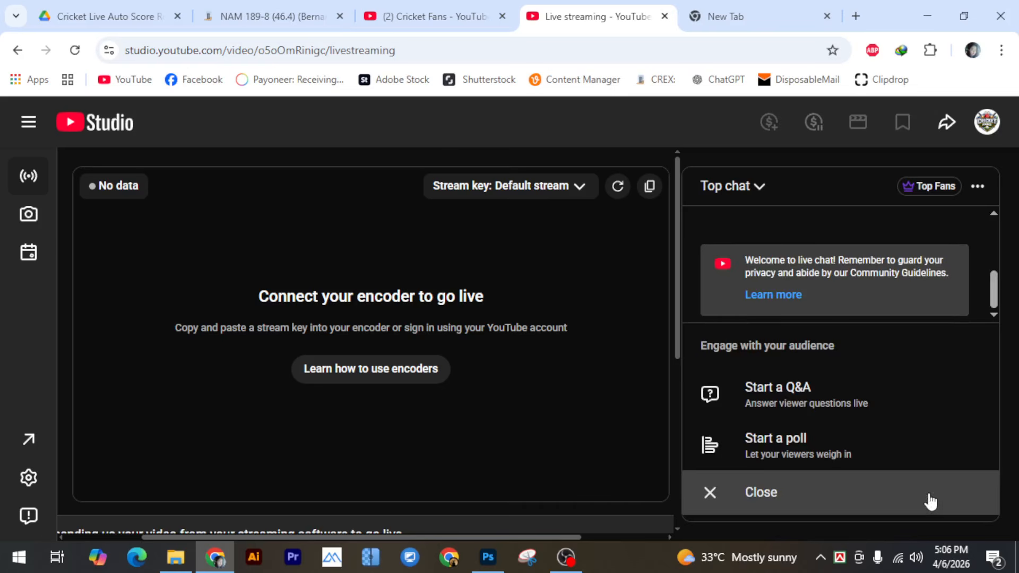
{"action": "left_click", "coordinate": [798, 451]}
{"action": "left_click", "coordinate": [730, 371]}
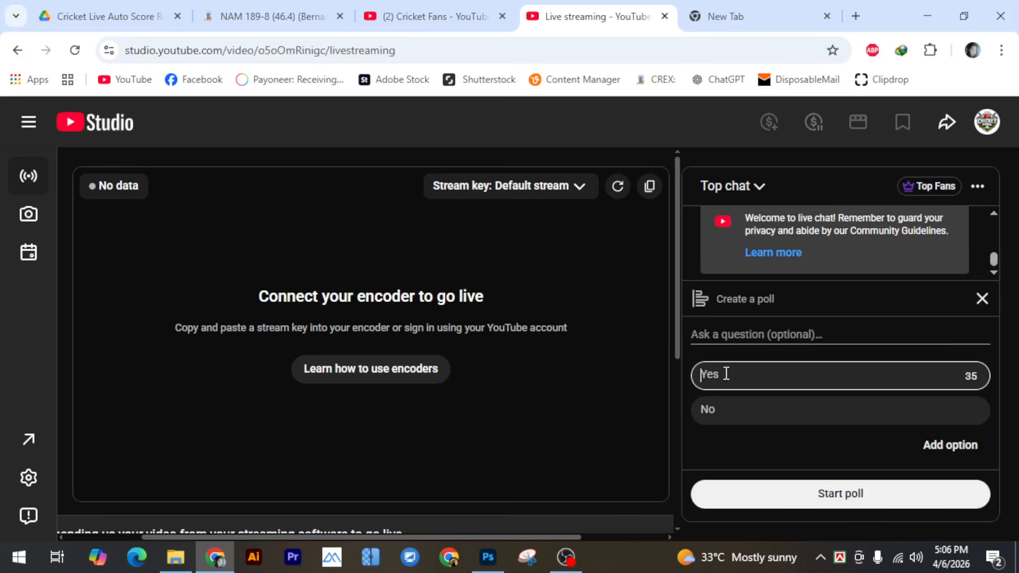
{"action": "left_click", "coordinate": [720, 408]}
{"action": "left_click", "coordinate": [720, 375]}
{"action": "left_click", "coordinate": [725, 403]}
{"action": "left_click", "coordinate": [726, 374]}
{"action": "left_click", "coordinate": [725, 412]}
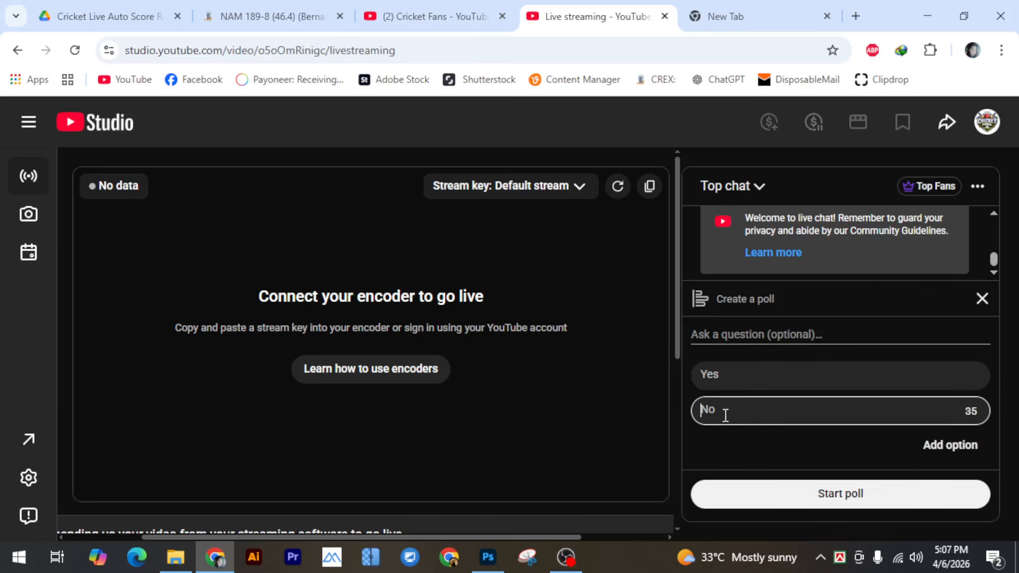
{"action": "left_click", "coordinate": [724, 378]}
{"action": "left_click", "coordinate": [724, 418]}
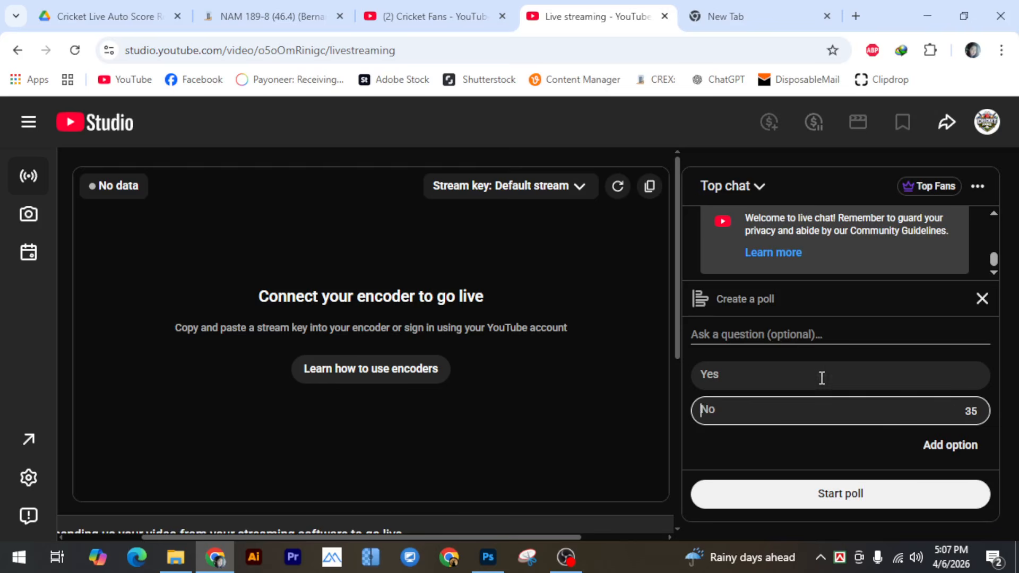
{"action": "left_click", "coordinate": [767, 371]}
{"action": "left_click", "coordinate": [770, 409]}
{"action": "left_click", "coordinate": [750, 376]}
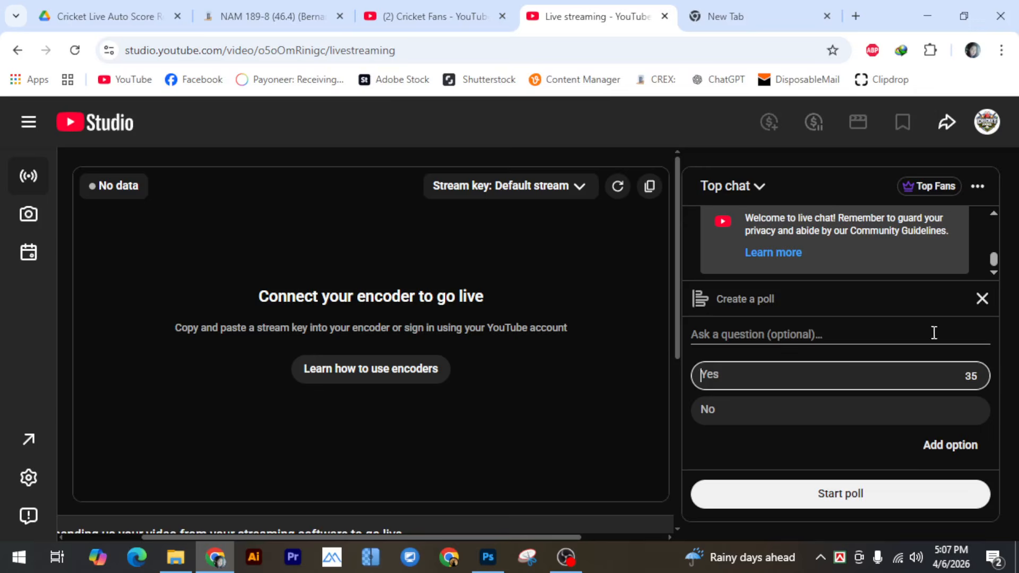
{"action": "left_click", "coordinate": [982, 298]}
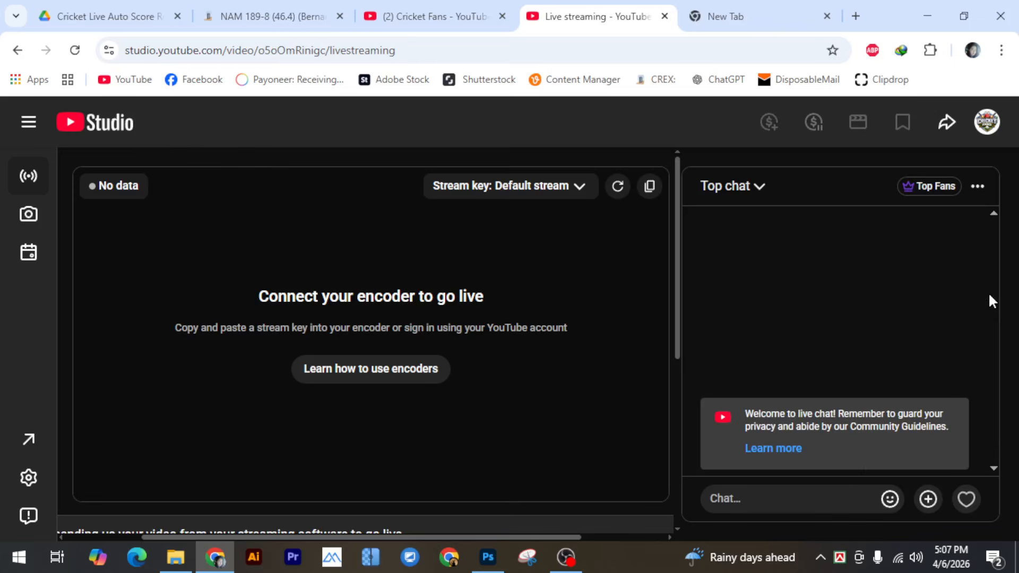
Reopen the poll form in the live chat and review its two answer options beside the stream preview.
{"action": "left_click", "coordinate": [928, 499]}
{"action": "left_click", "coordinate": [820, 461]}
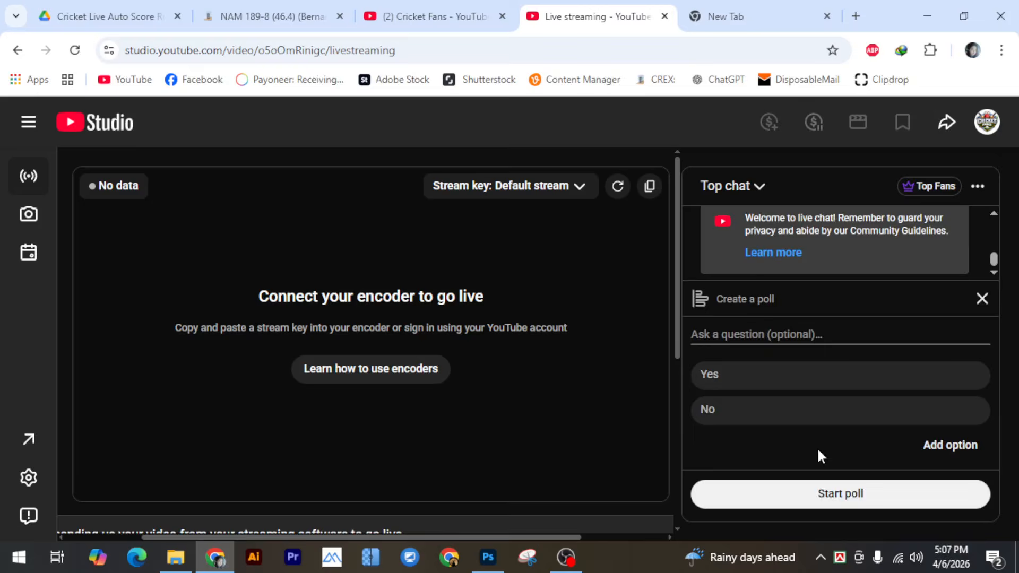
{"action": "left_click", "coordinate": [757, 411]}
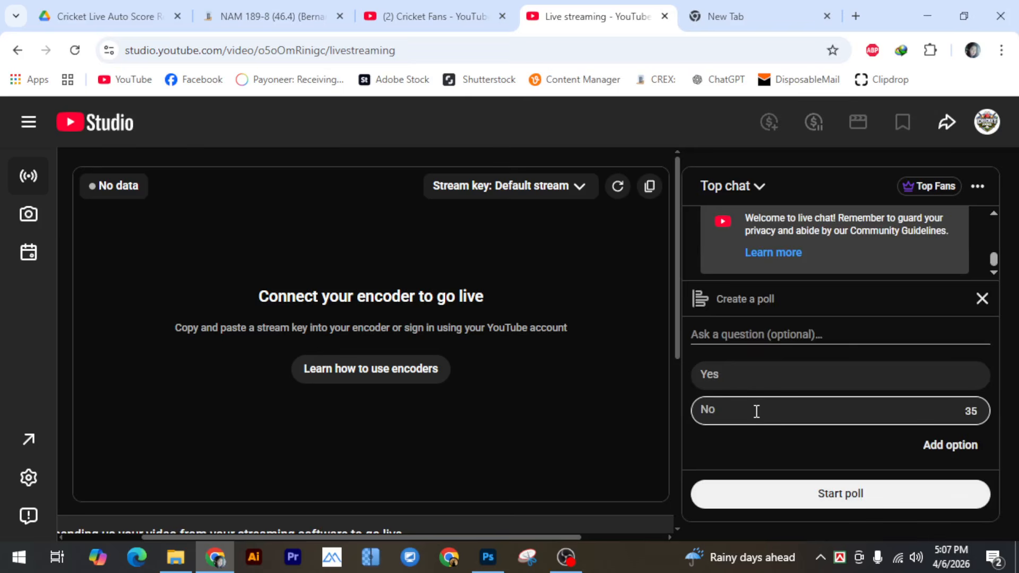
{"action": "mouse_move", "coordinate": [676, 292]}
{"action": "left_mouse_down"}
{"action": "mouse_move", "coordinate": [674, 320]}
{"action": "mouse_move", "coordinate": [671, 296]}
{"action": "left_mouse_up"}
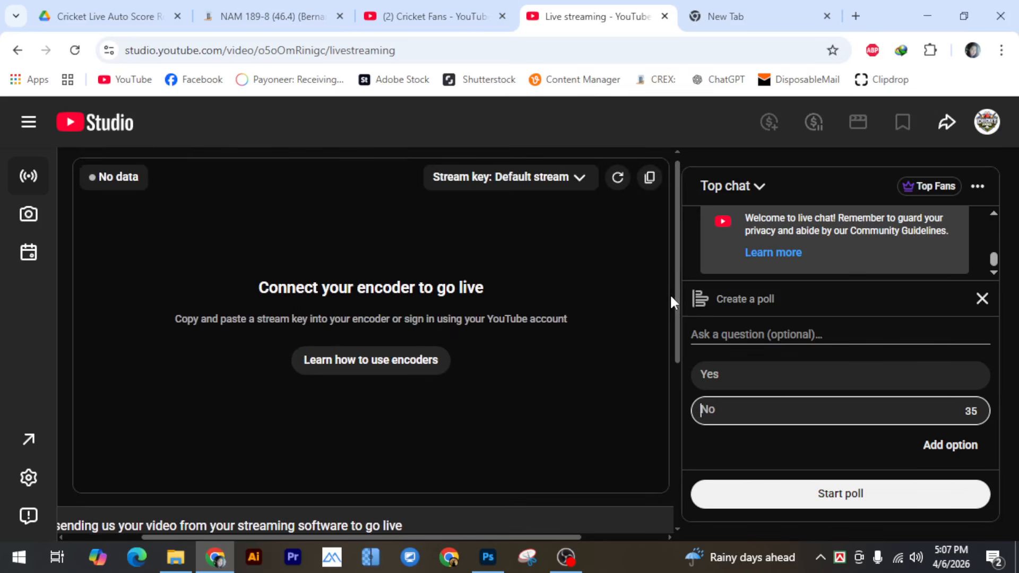
{"action": "left_click_drag", "start_coordinate": [675, 278], "coordinate": [675, 284]}
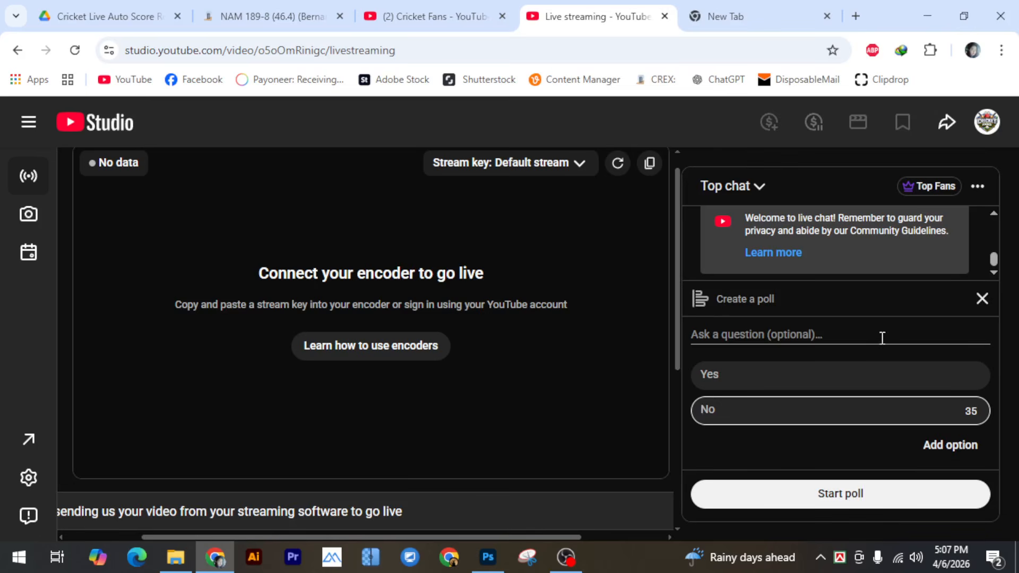
{"action": "left_click", "coordinate": [812, 376]}
{"action": "left_click", "coordinate": [790, 416]}
{"action": "left_click", "coordinate": [784, 374]}
{"action": "left_click", "coordinate": [769, 402]}
{"action": "left_click", "coordinate": [765, 379]}
{"action": "left_click", "coordinate": [757, 418]}
{"action": "scroll", "coordinate": [461, 438], "scroll_direction": "up", "scroll_amount": 1}
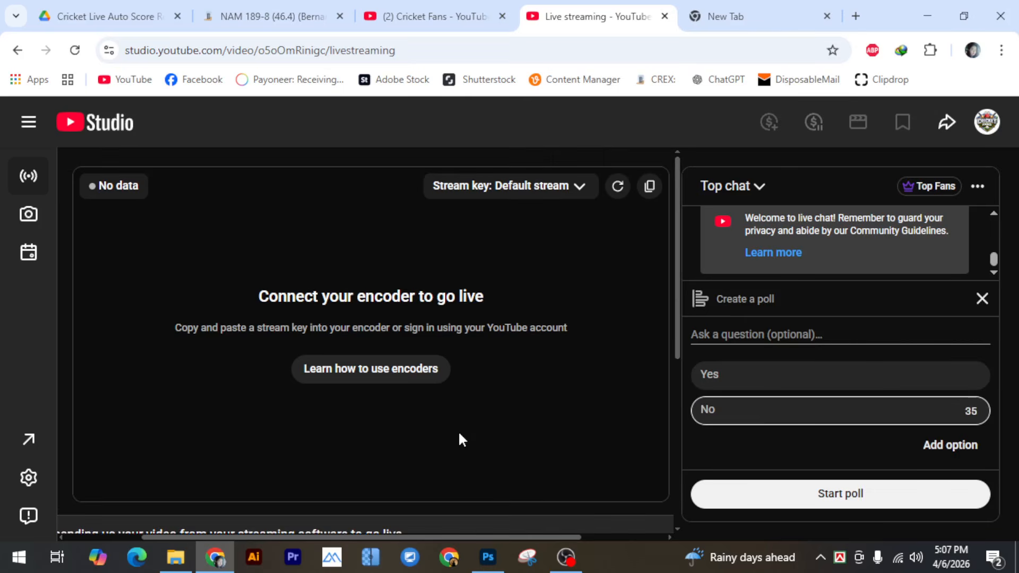
{"action": "scroll", "coordinate": [487, 386], "scroll_direction": "down", "scroll_amount": 2}
{"action": "scroll", "coordinate": [509, 398], "scroll_direction": "up", "scroll_amount": 2}
{"action": "left_click_drag", "start_coordinate": [533, 538], "coordinate": [536, 538]}
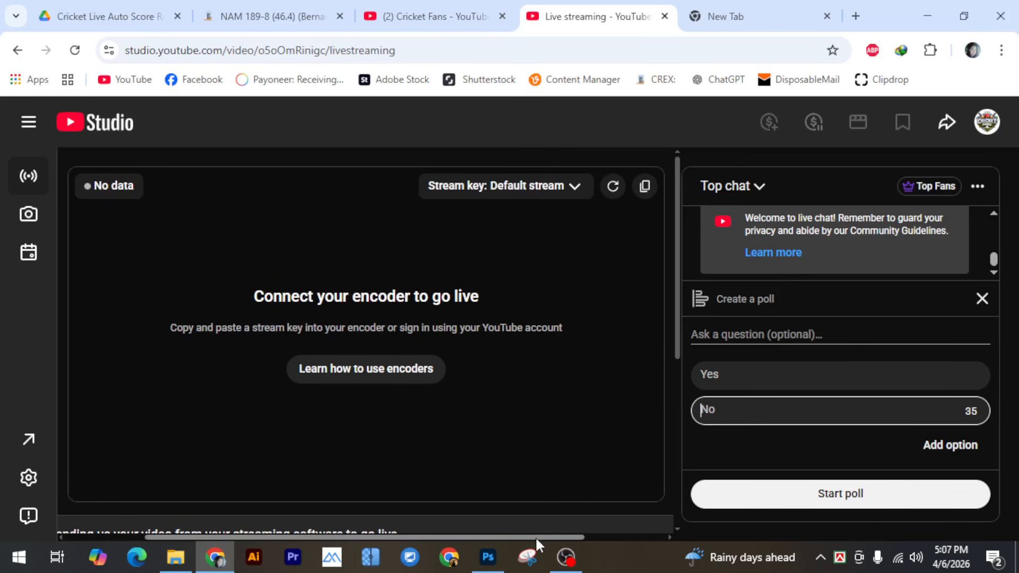